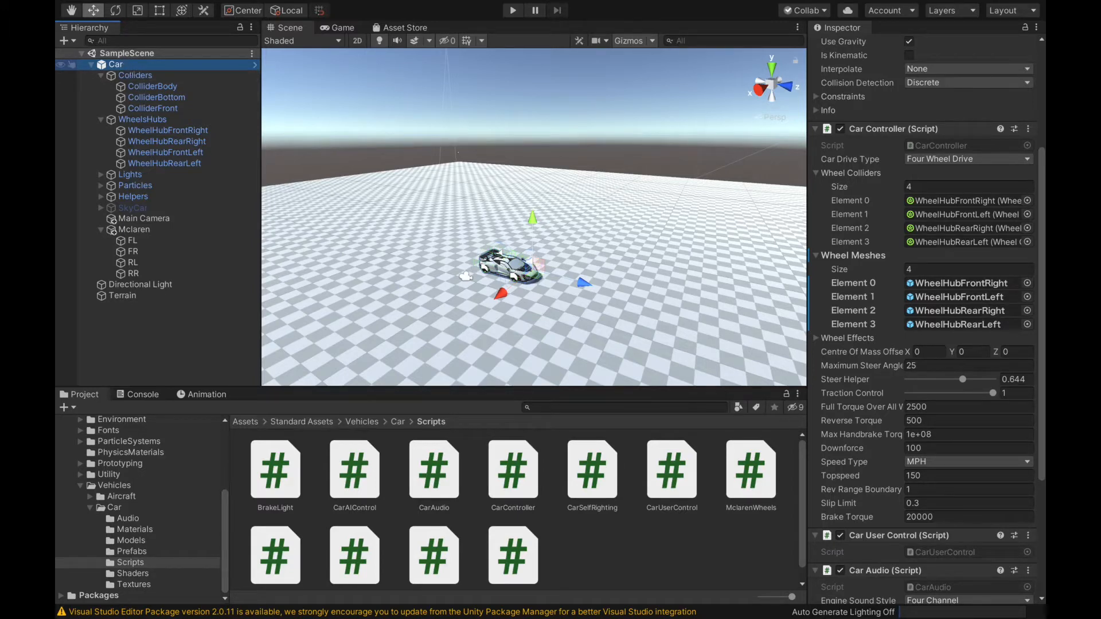
- In Car's Car Controller, set Wheel Meshes elements 0 to 3 to the Mclaren wheels FR, FL, RR and RL respectively
click(130, 65)
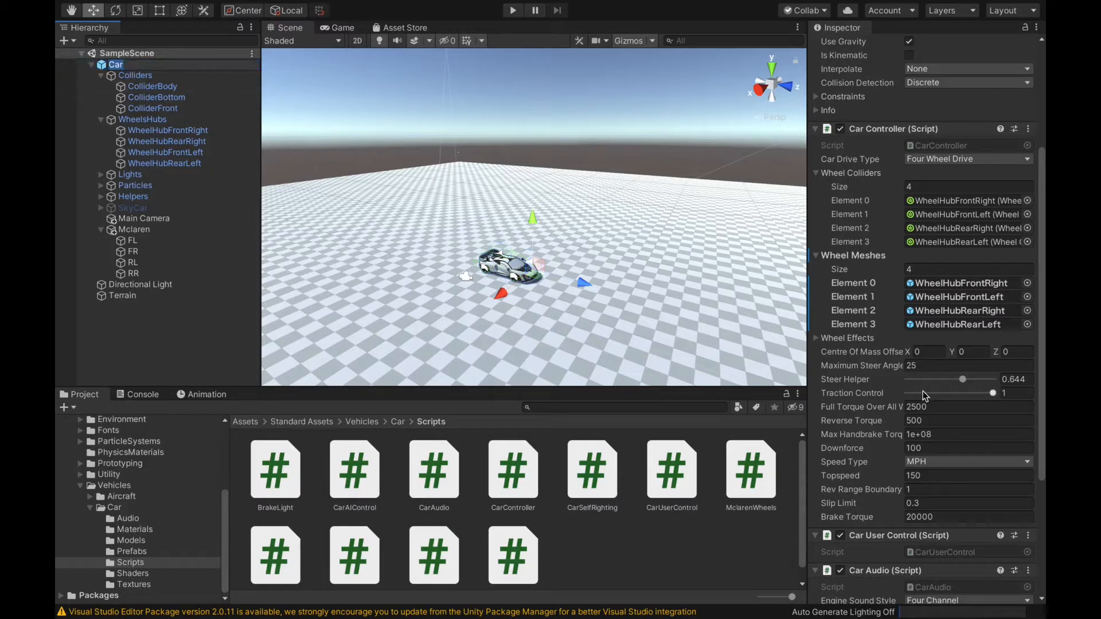
scroll(925, 396, up, 5)
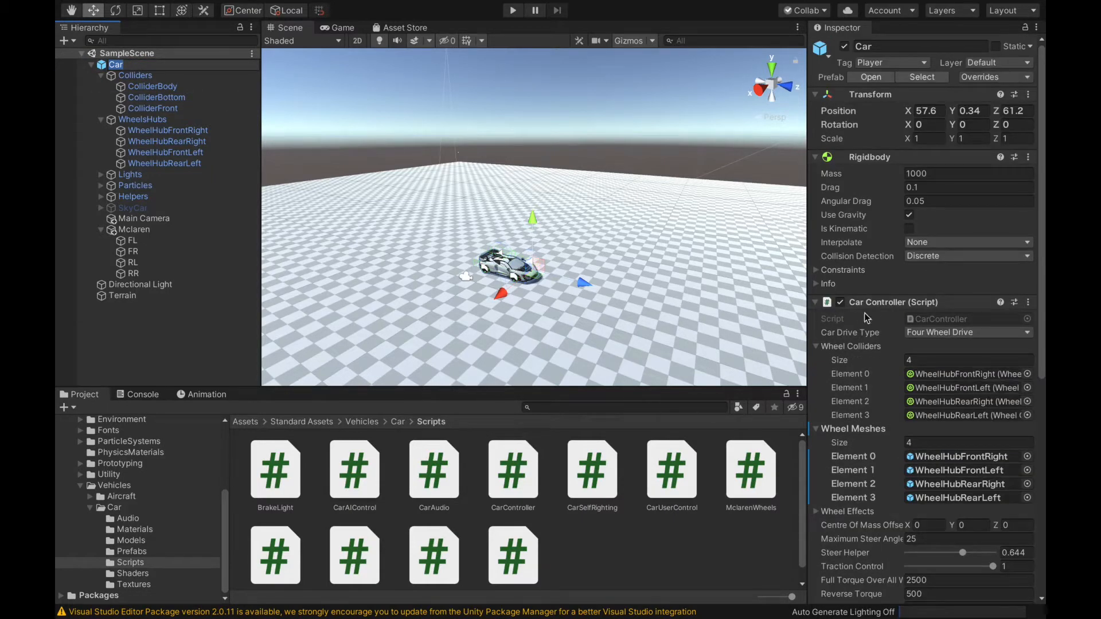
scroll(889, 357, down, 10)
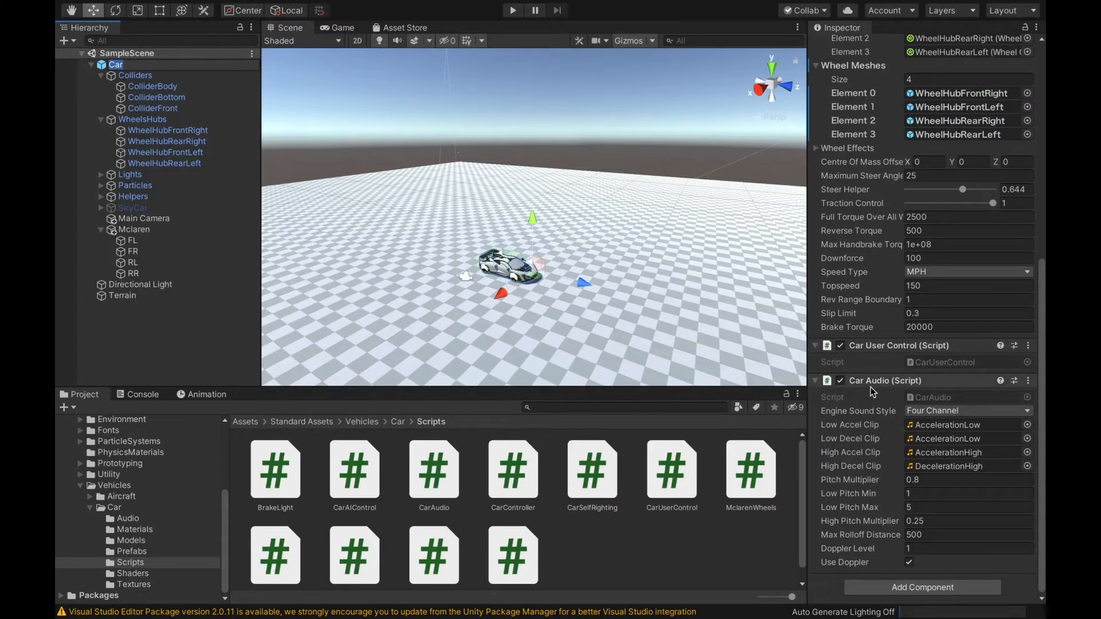
scroll(870, 387, up, 10)
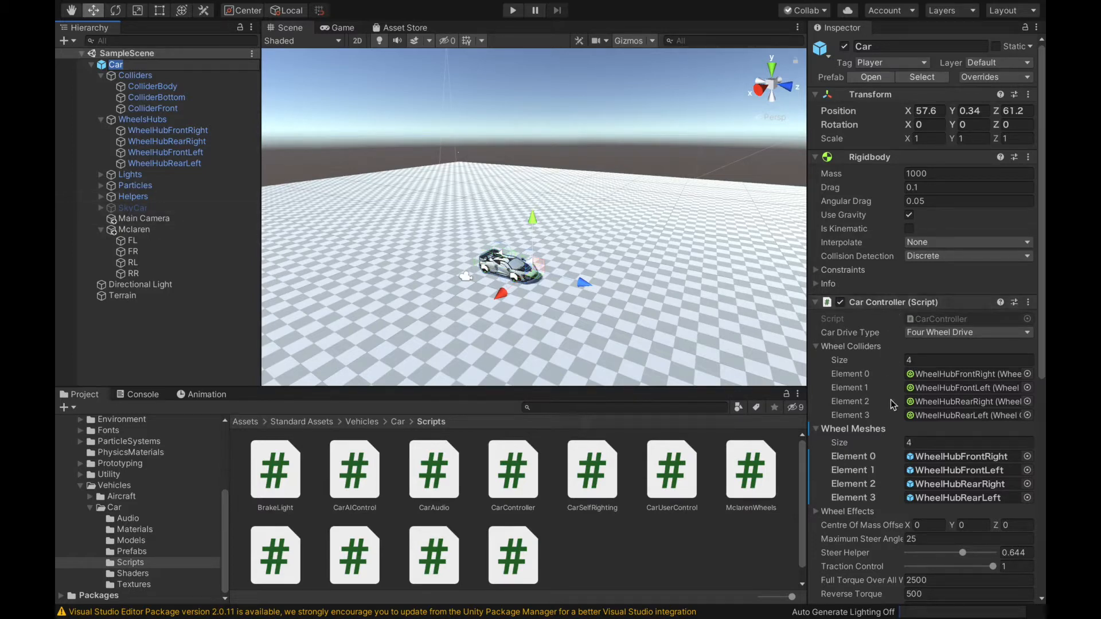
scroll(890, 400, down, 5)
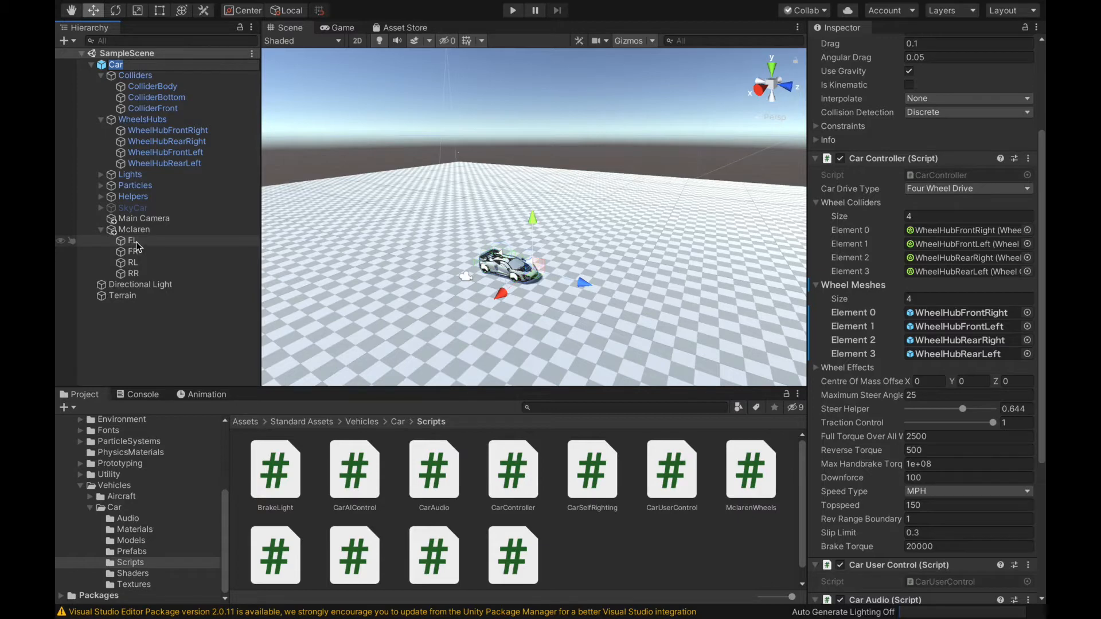
drag(133, 245, 961, 327)
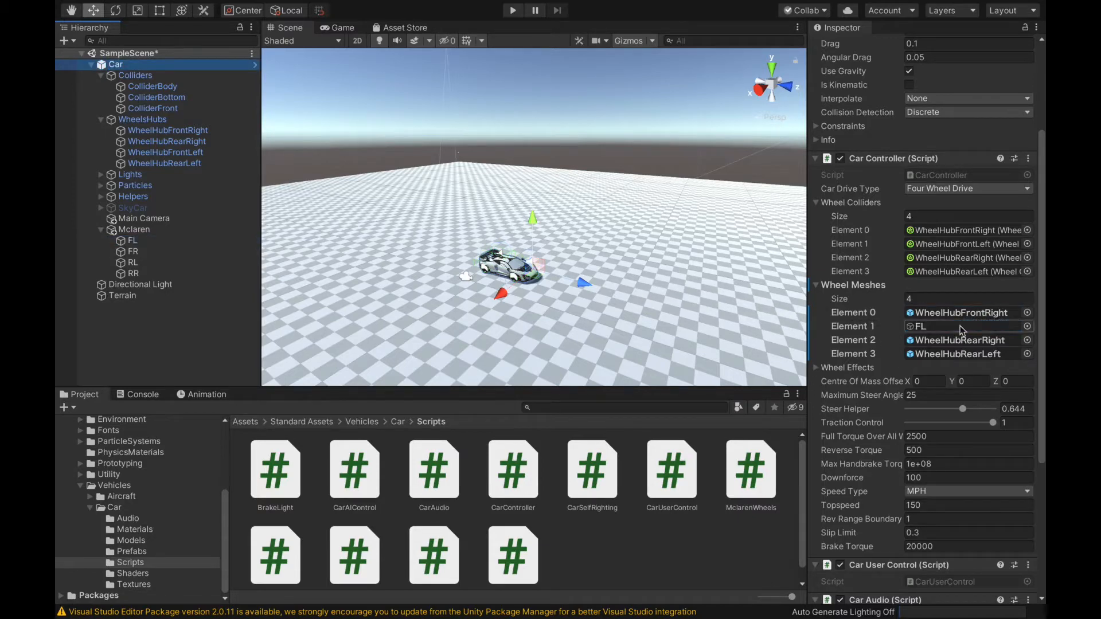
drag(133, 251, 927, 317)
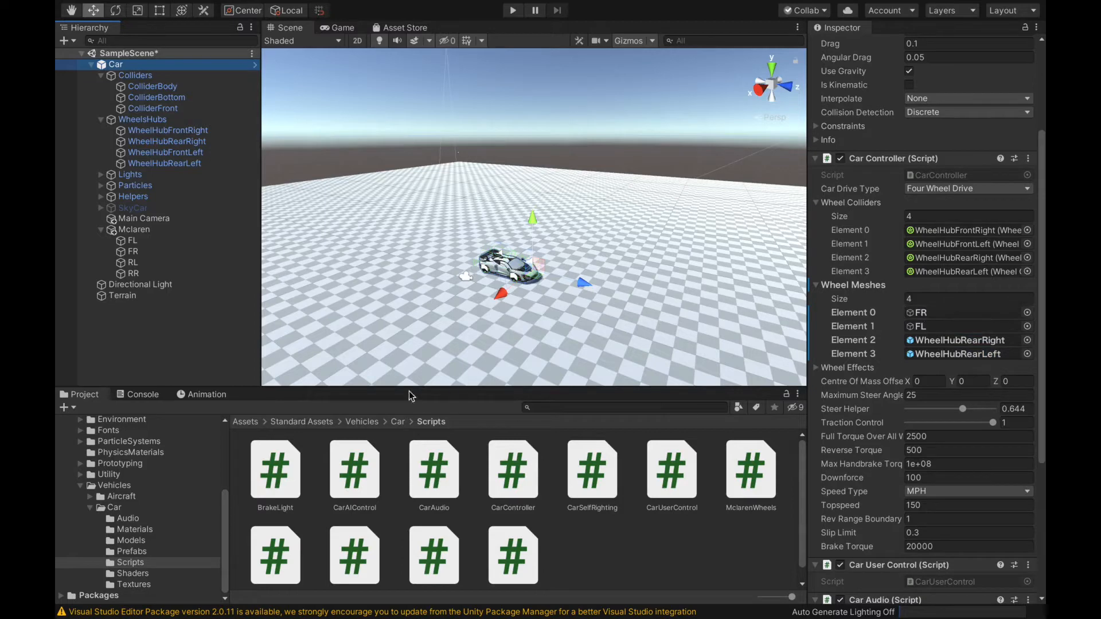
drag(116, 275, 940, 356)
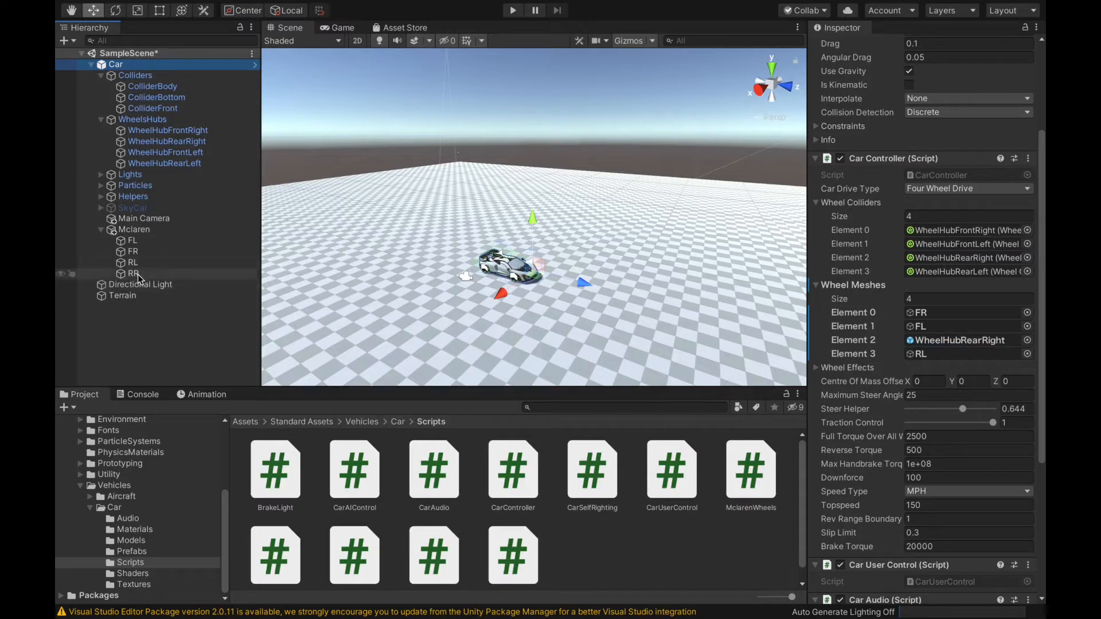
drag(138, 274, 950, 348)
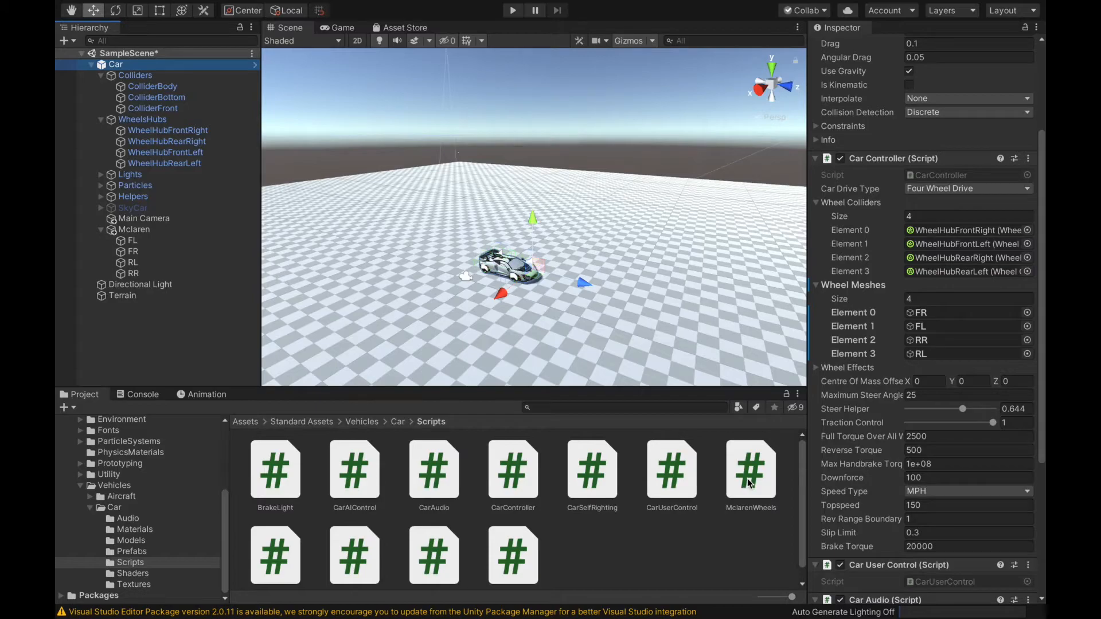
- Switch to the code editor and review the wheel collider, transform and Update code in MclarenWheels.cs
key(super+Tab)
key(super+Tab)
key(super+Tab)
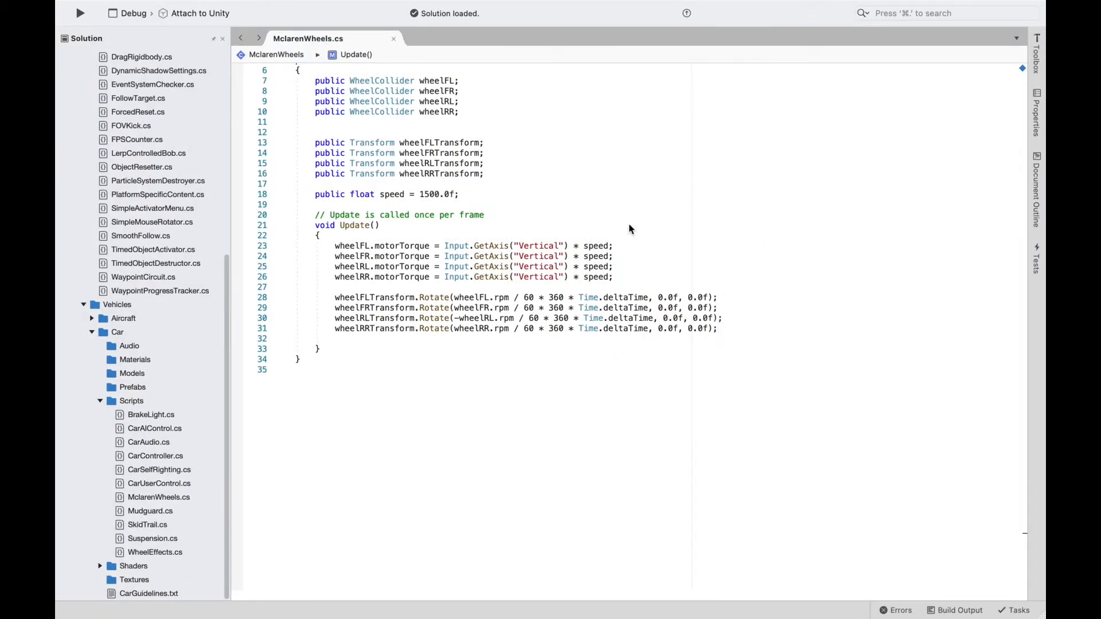
mouse_move(394, 109)
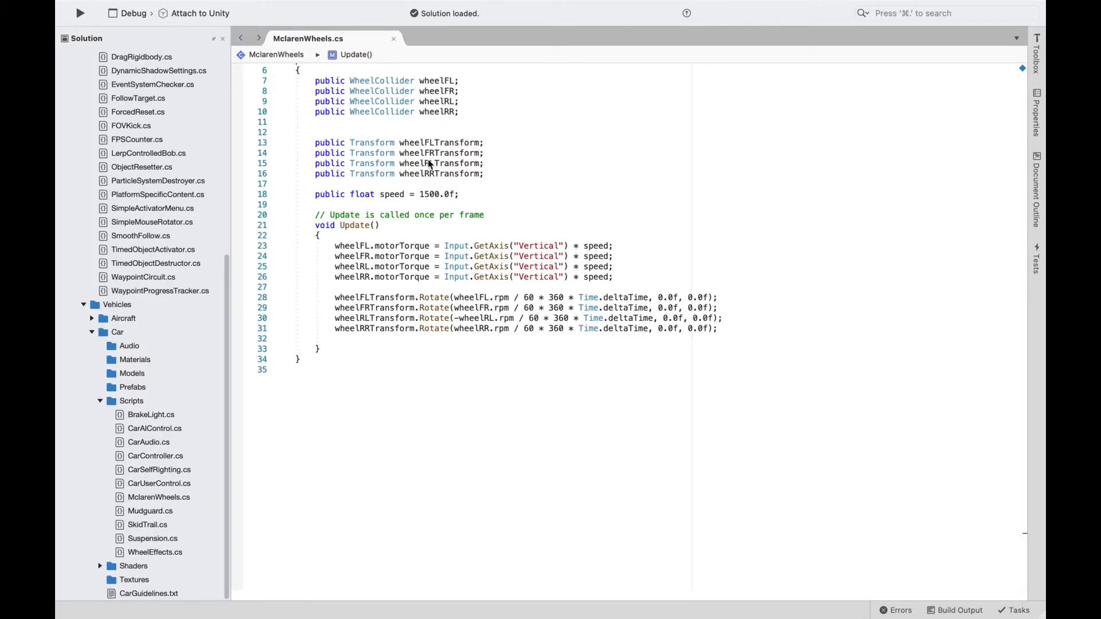
mouse_move(435, 167)
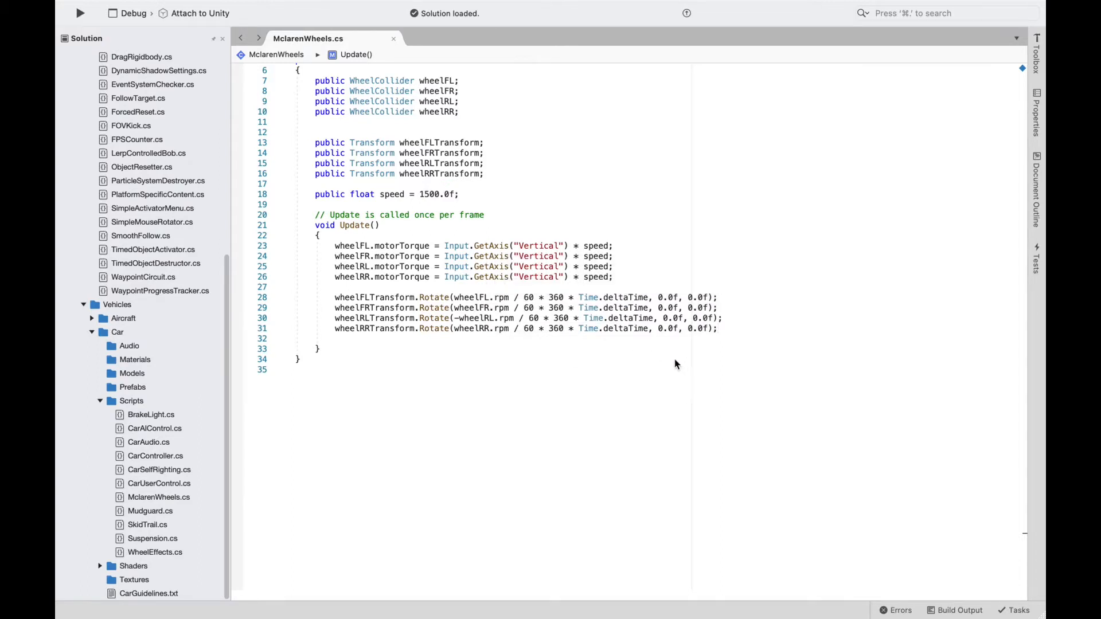
- Switch back to Unity and delete the MclarenWheels script from the car's Scripts folder
key(super+Tab)
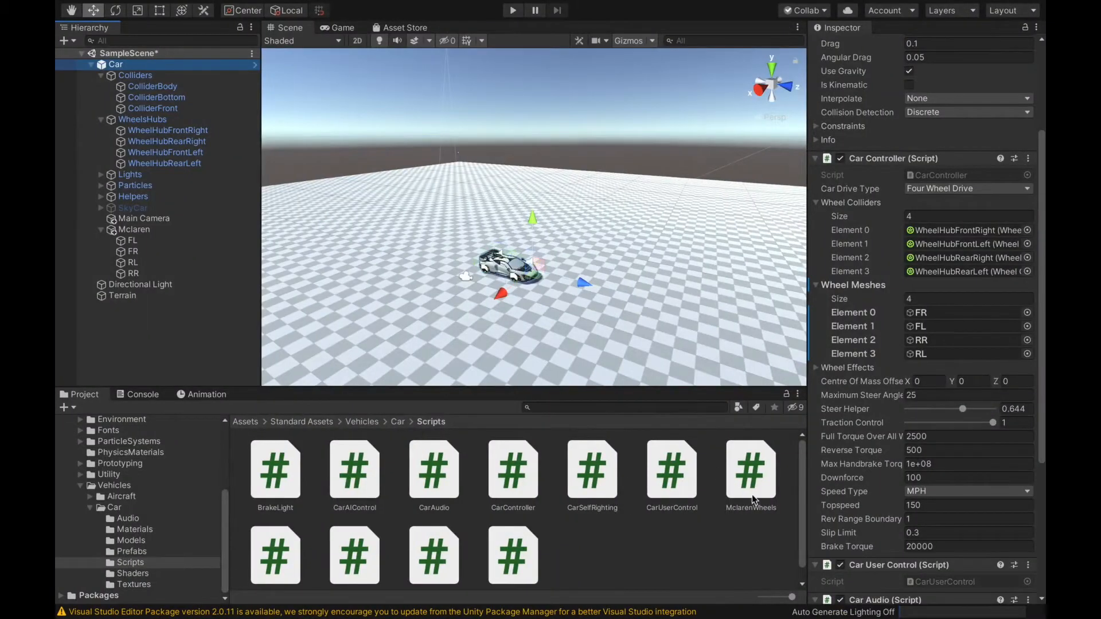
click(748, 471)
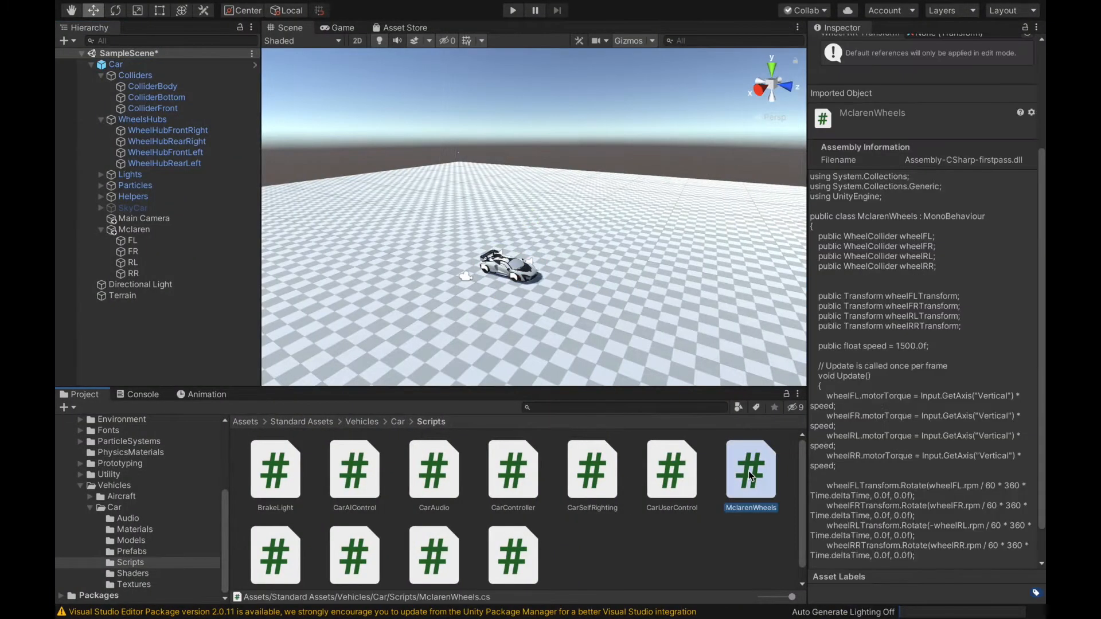
right_click(748, 470)
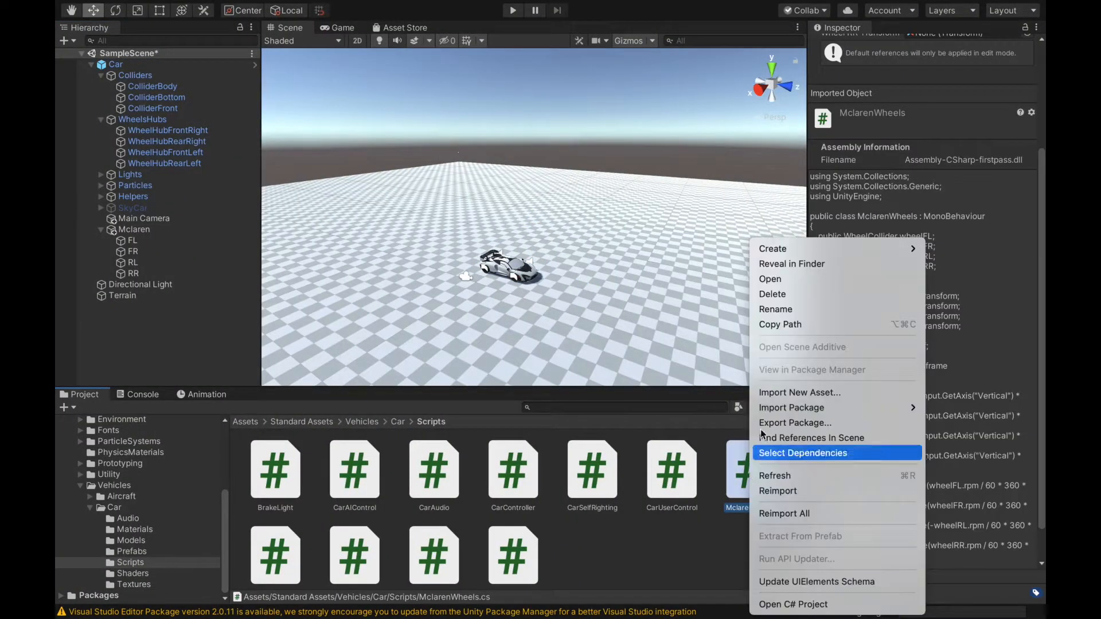
click(774, 294)
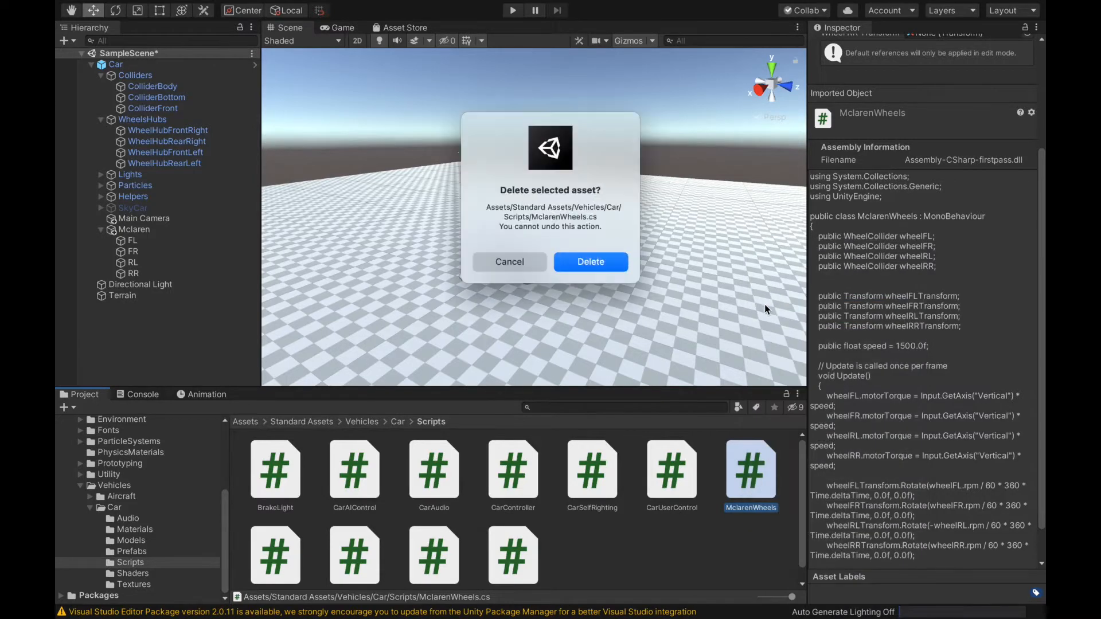
click(587, 262)
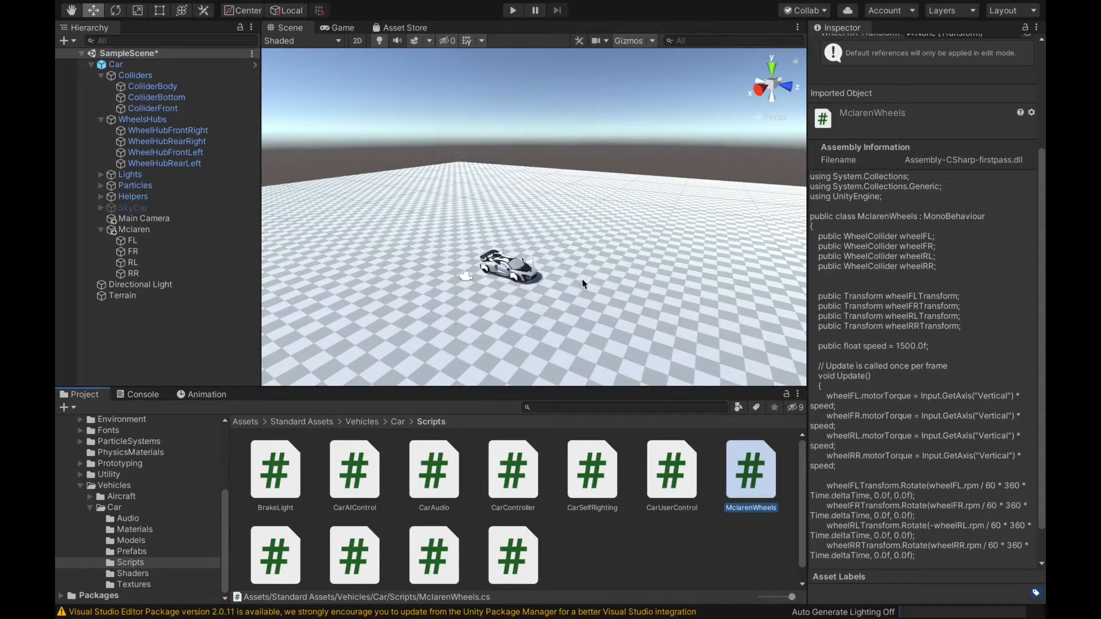
- Remove the Wheel Collider component from the Mclaren's FL, FR, RL and RR wheel objects
click(114, 65)
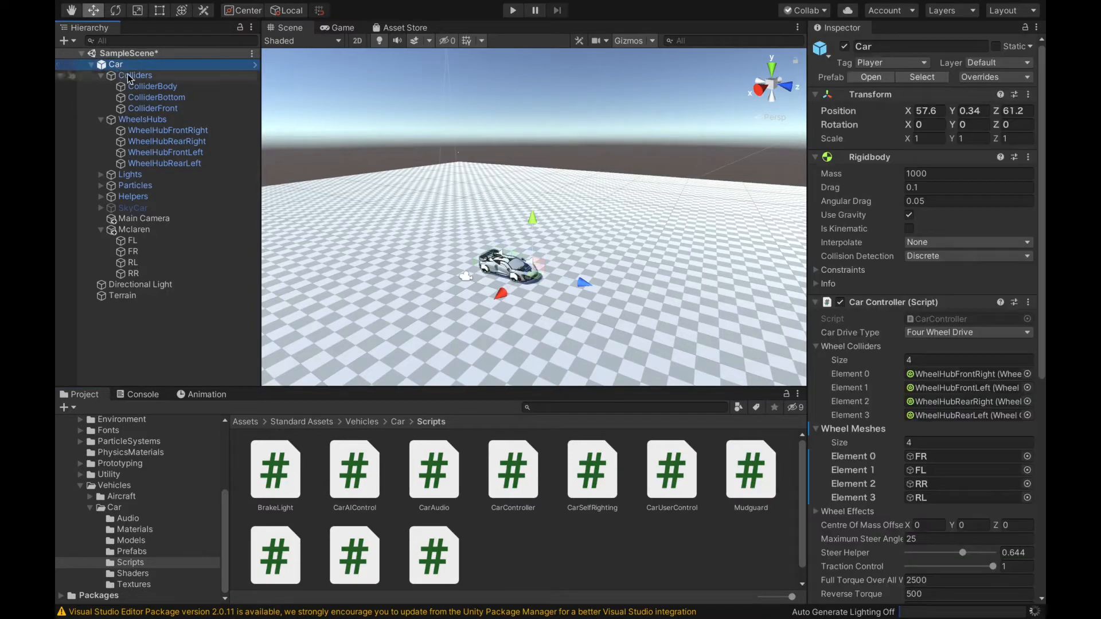
scroll(865, 355, down, 5)
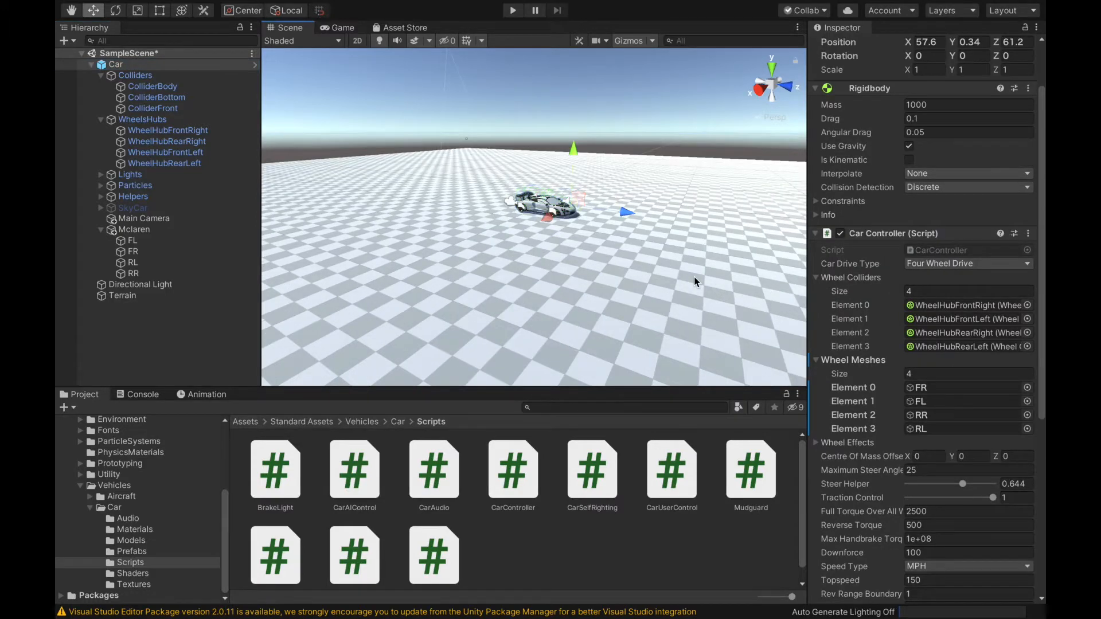
click(140, 243)
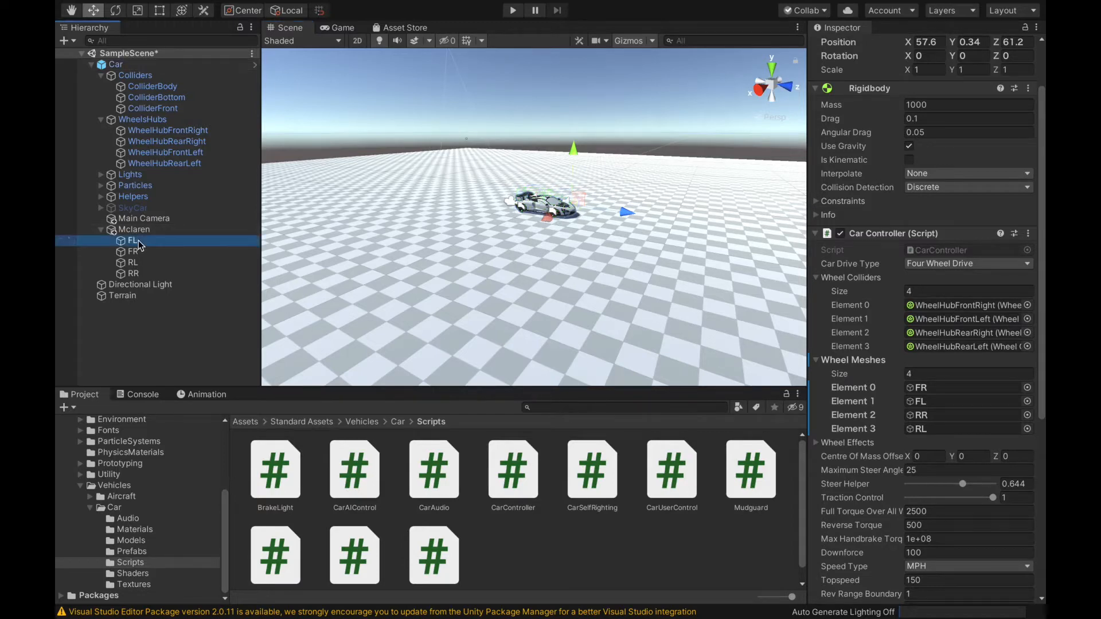
shift+click(152, 273)
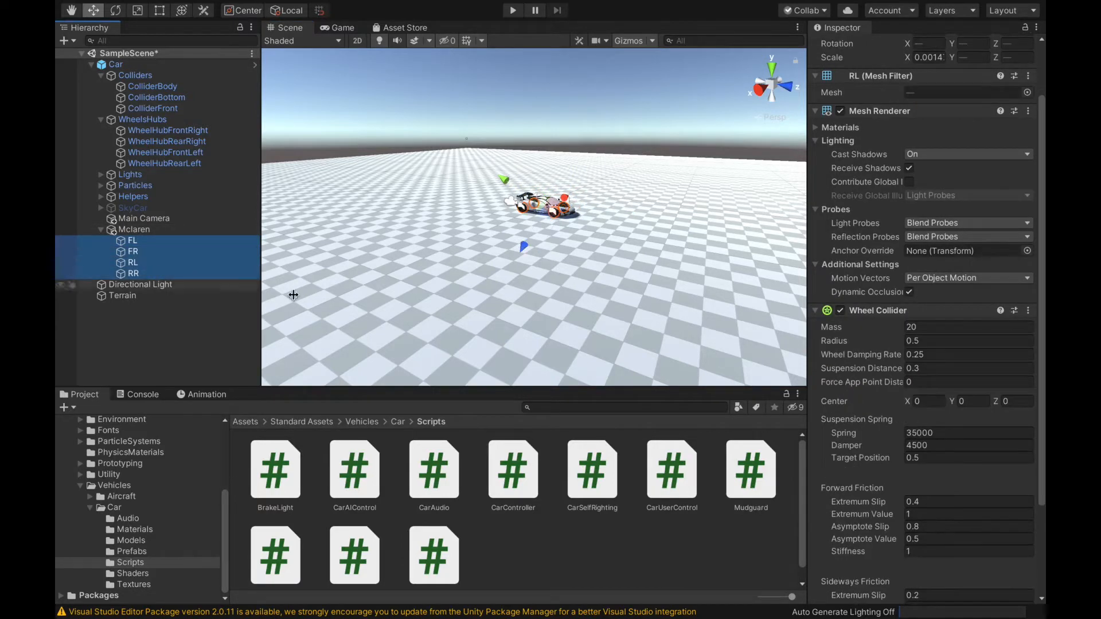
right_click(903, 315)
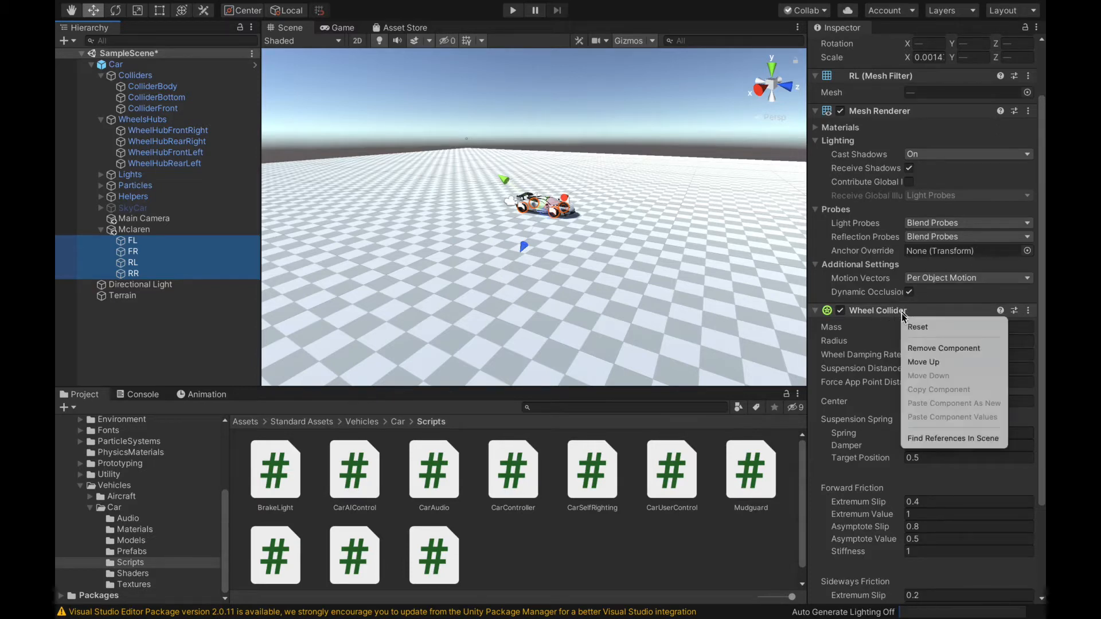
click(918, 351)
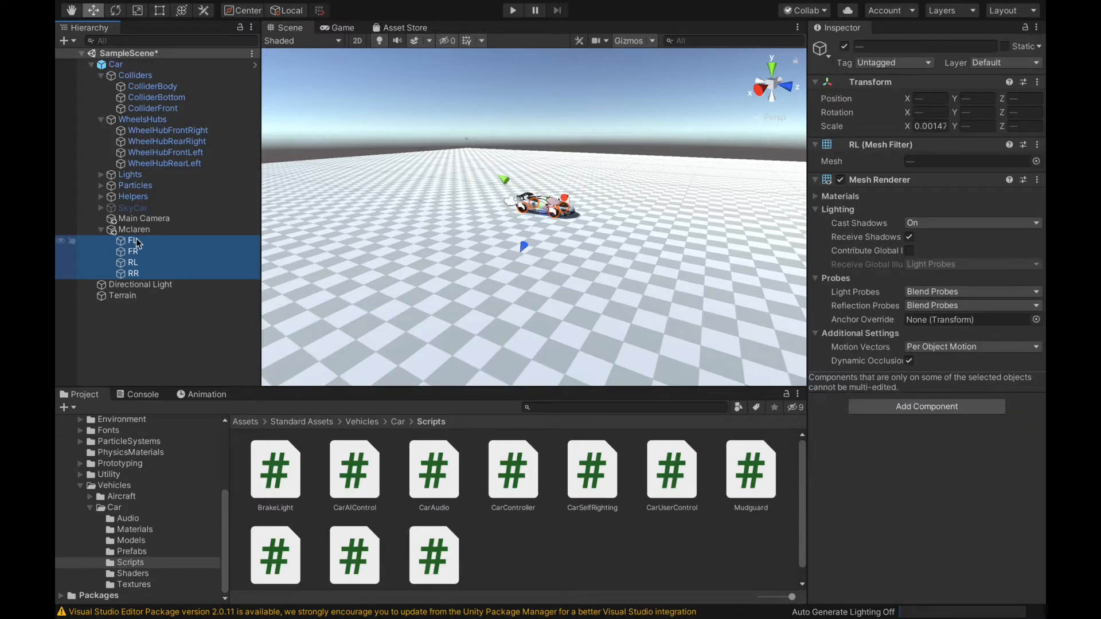
- Remove the Mudguard script component from the Mclaren's FL and FR wheels
click(138, 244)
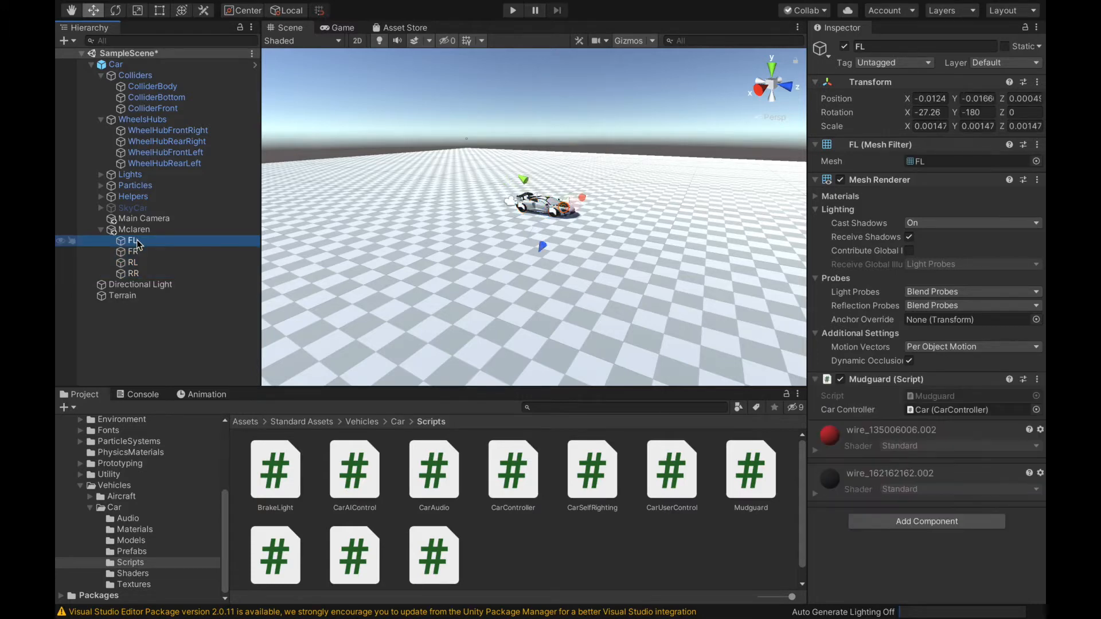
shift+click(134, 252)
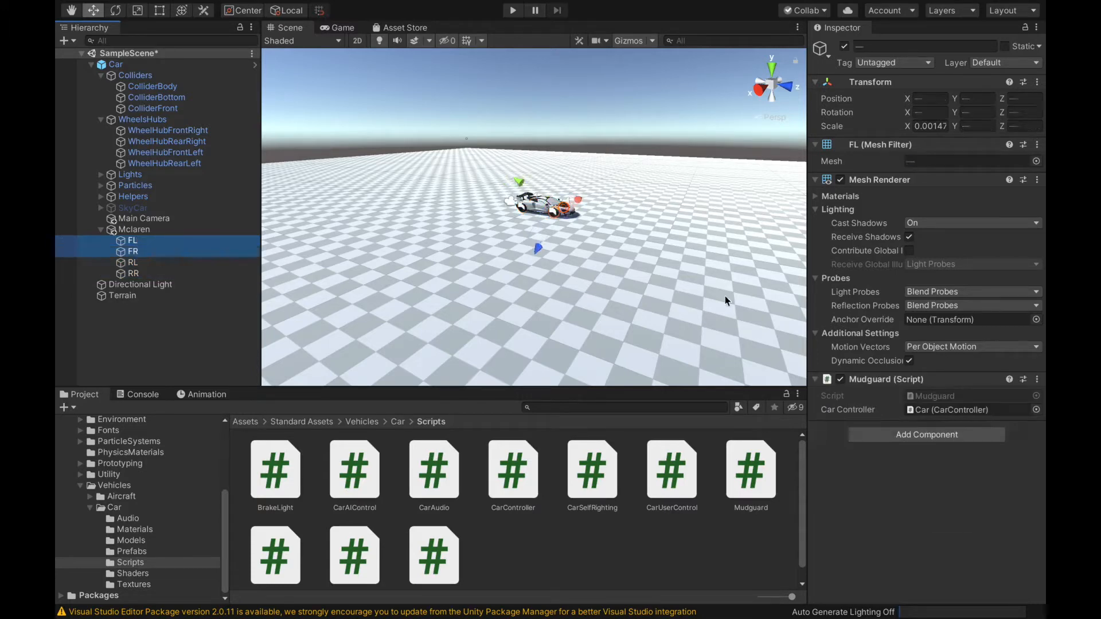
right_click(926, 380)
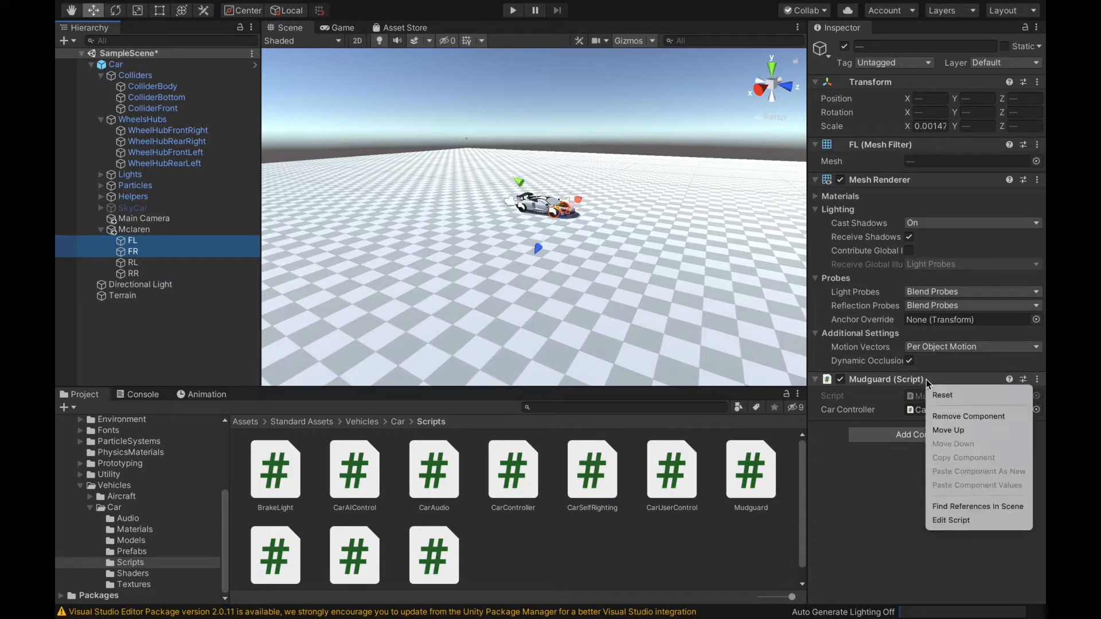
click(951, 416)
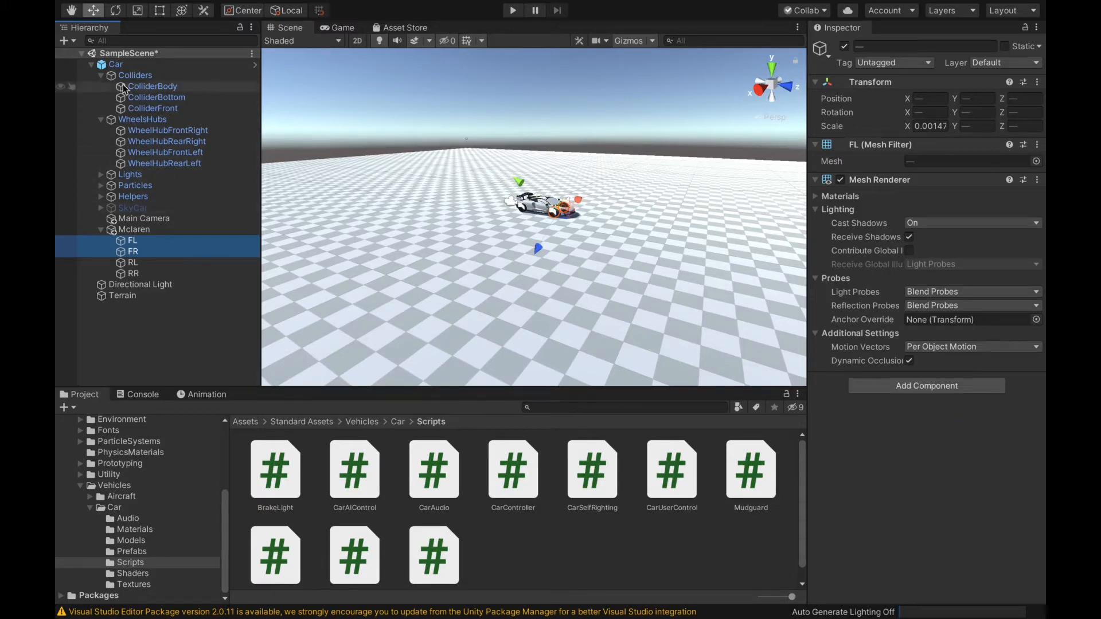
- Examine up close how the WheelHubFrontRight wheel collider lines up with the Mclaren's front wheel
click(545, 205)
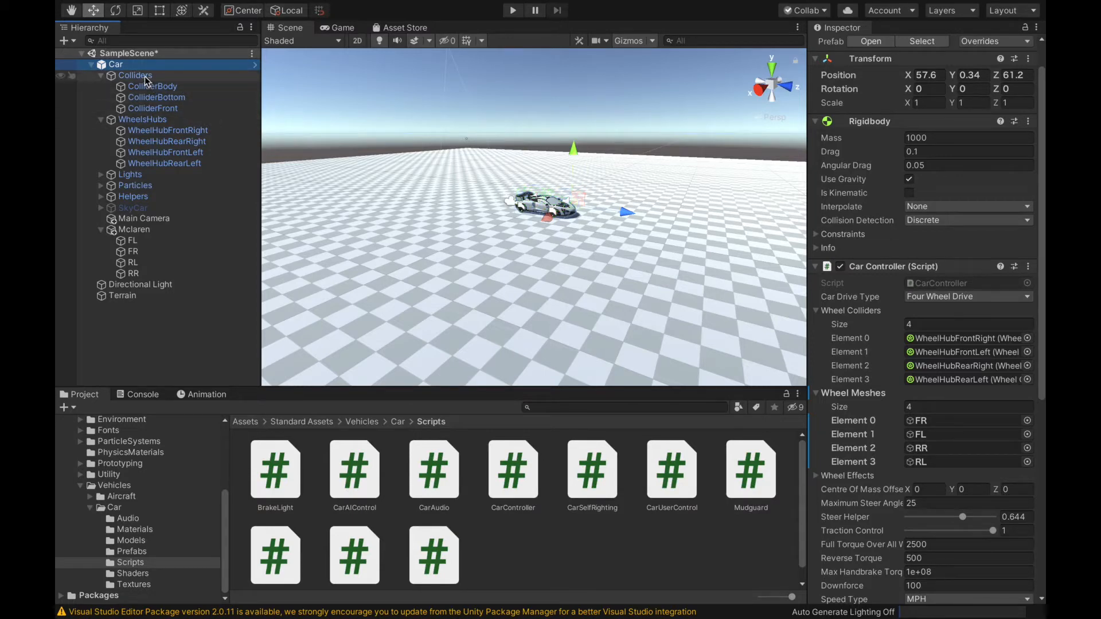
click(166, 129)
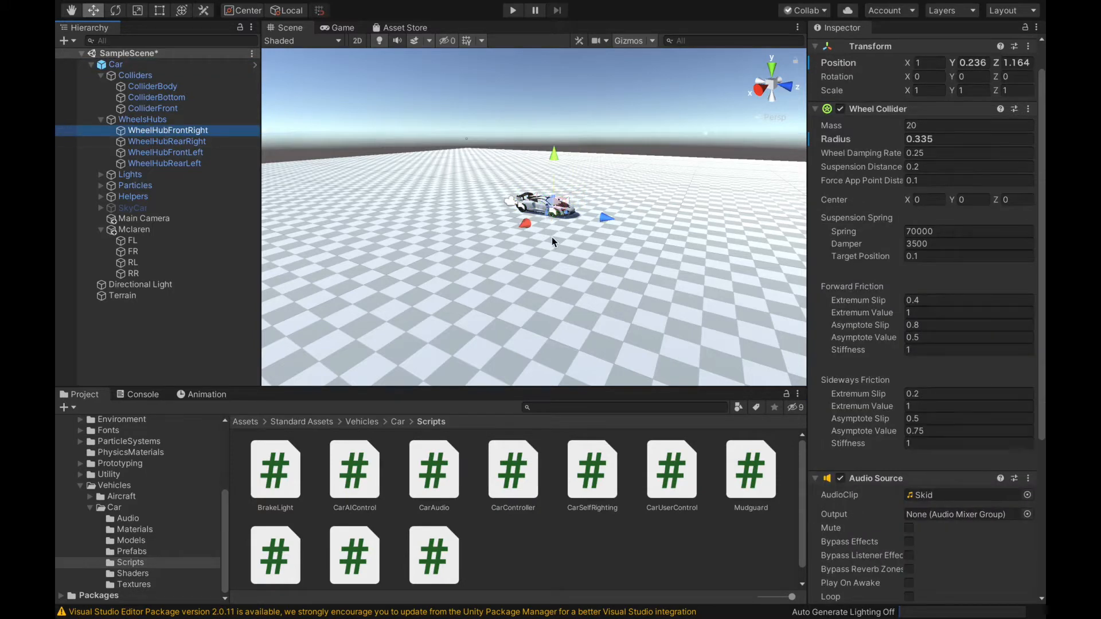
scroll(551, 236, up, 3)
scroll(552, 236, up, 6)
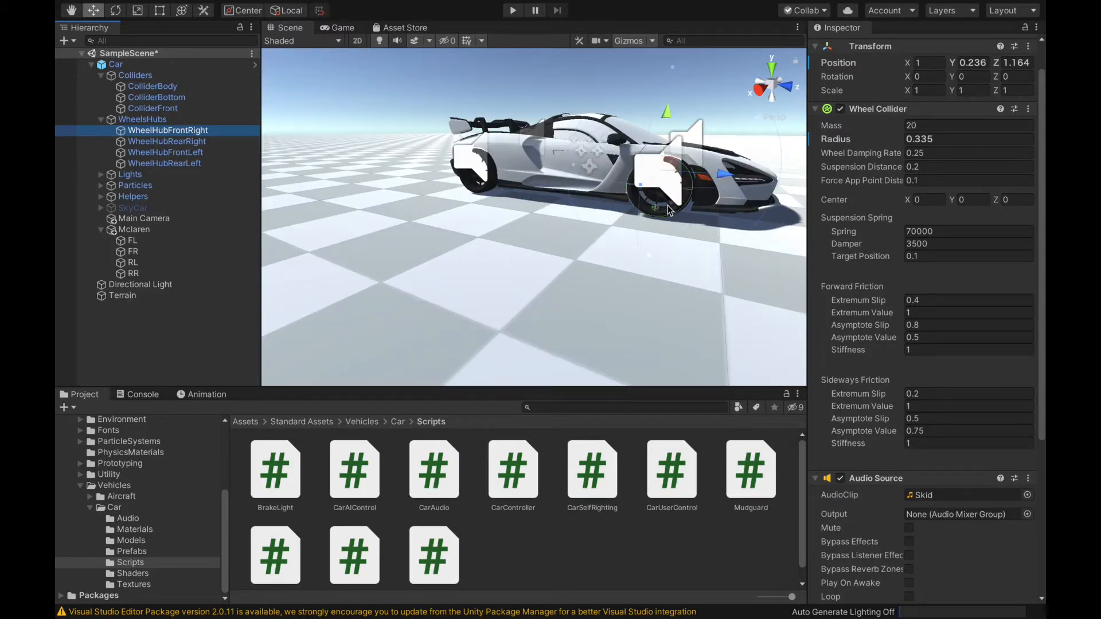
scroll(600, 205, up, 3)
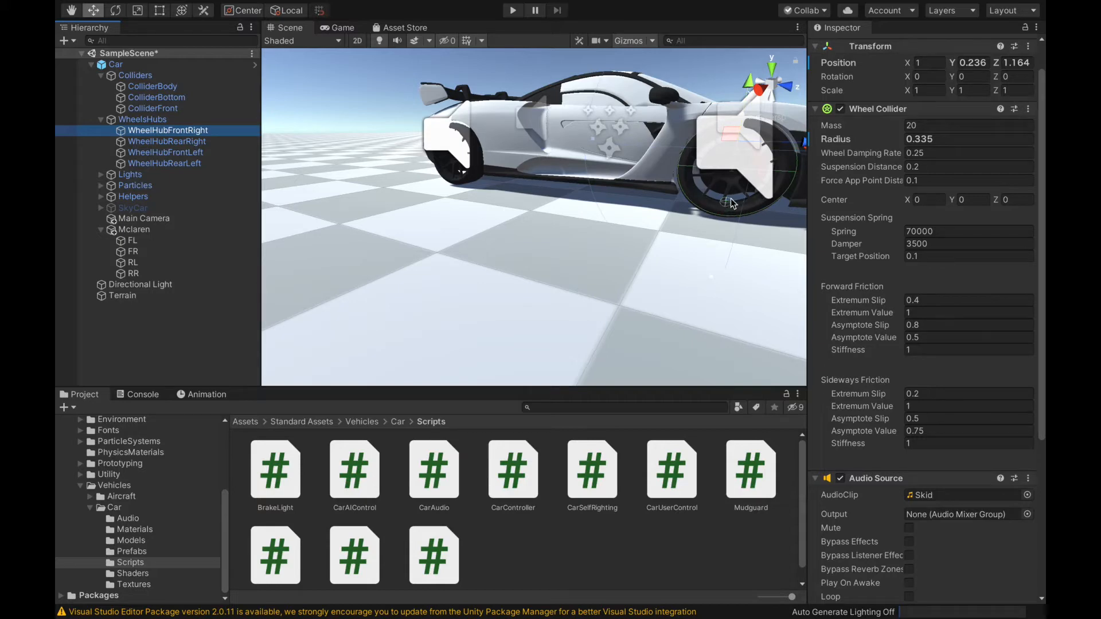
mouse_move(730, 198)
middle_down()
mouse_move(721, 196)
mouse_move(729, 201)
middle_up()
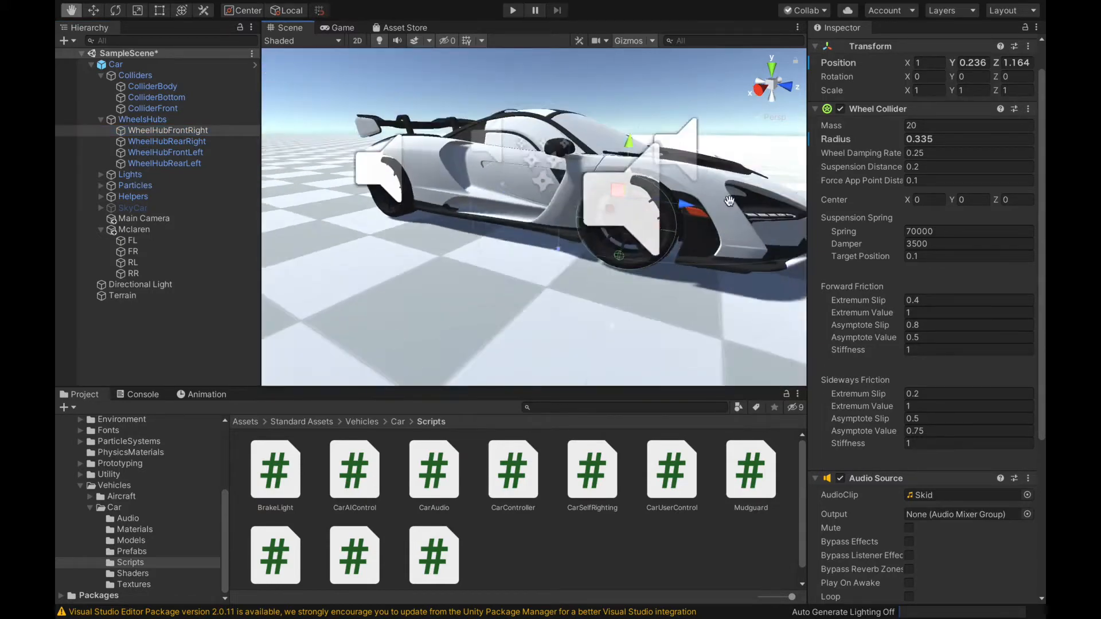
alt+drag(716, 202, 746, 225)
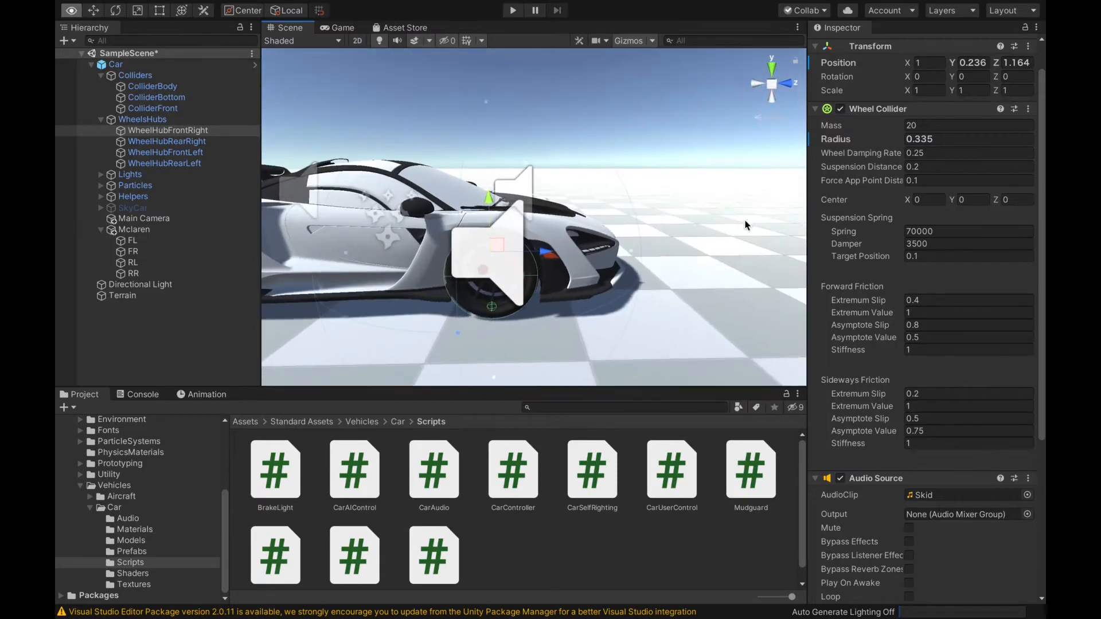
middle_drag(590, 289, 601, 277)
alt+drag(601, 278, 597, 281)
middle_drag(589, 279, 600, 280)
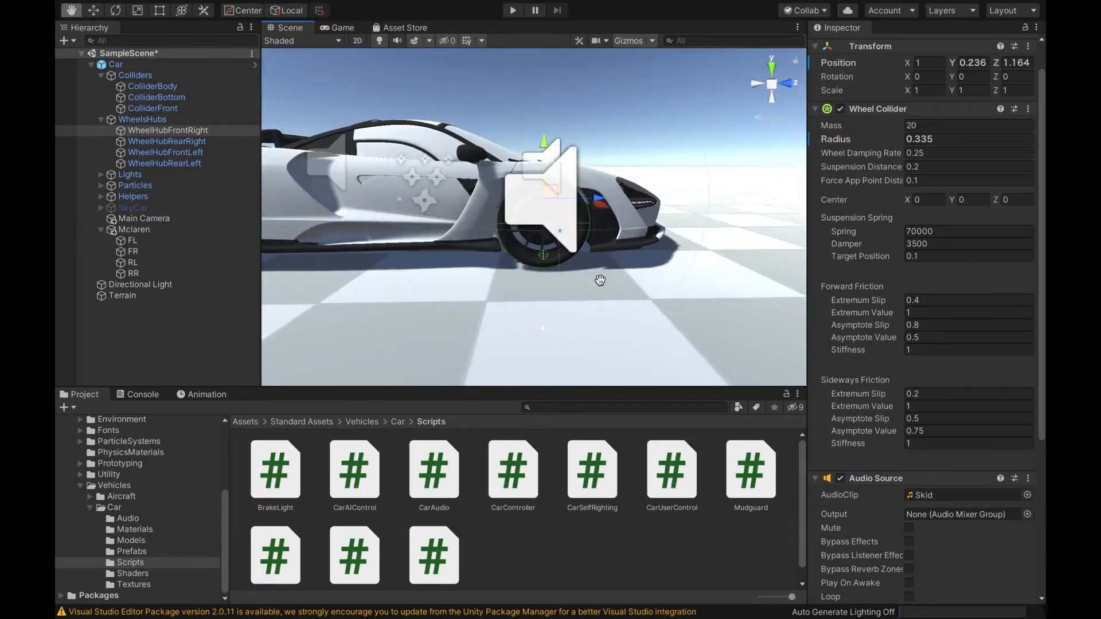
key(f)
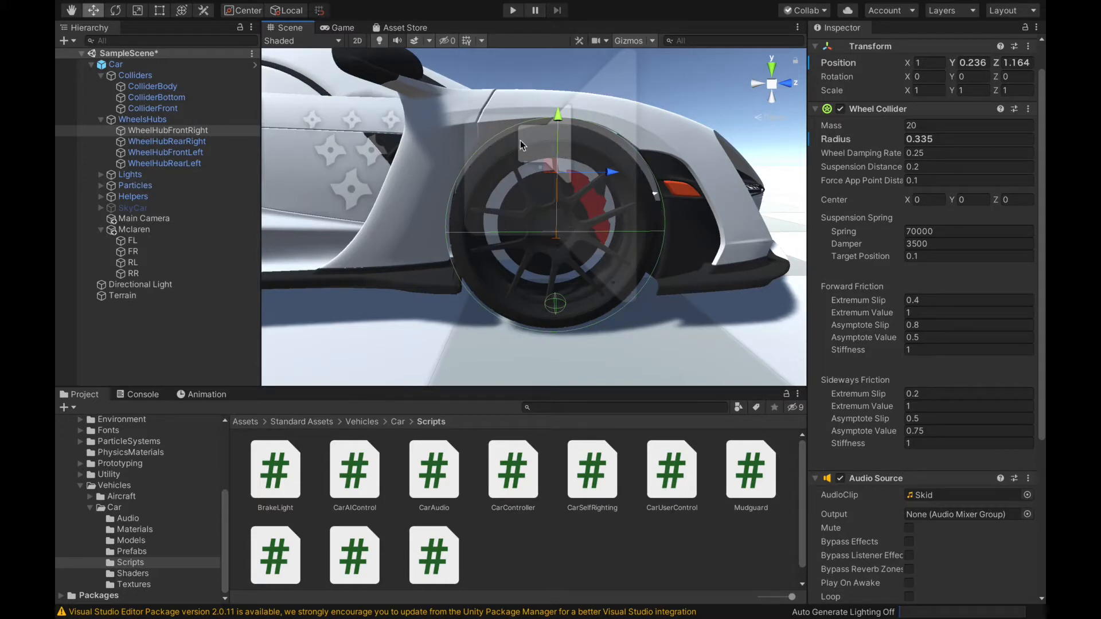
- Set the WheelHubFrontRight collider radius to 0.08 and centre it on the front wheel hub at about Y 0.265, Z 1.152
click(949, 138)
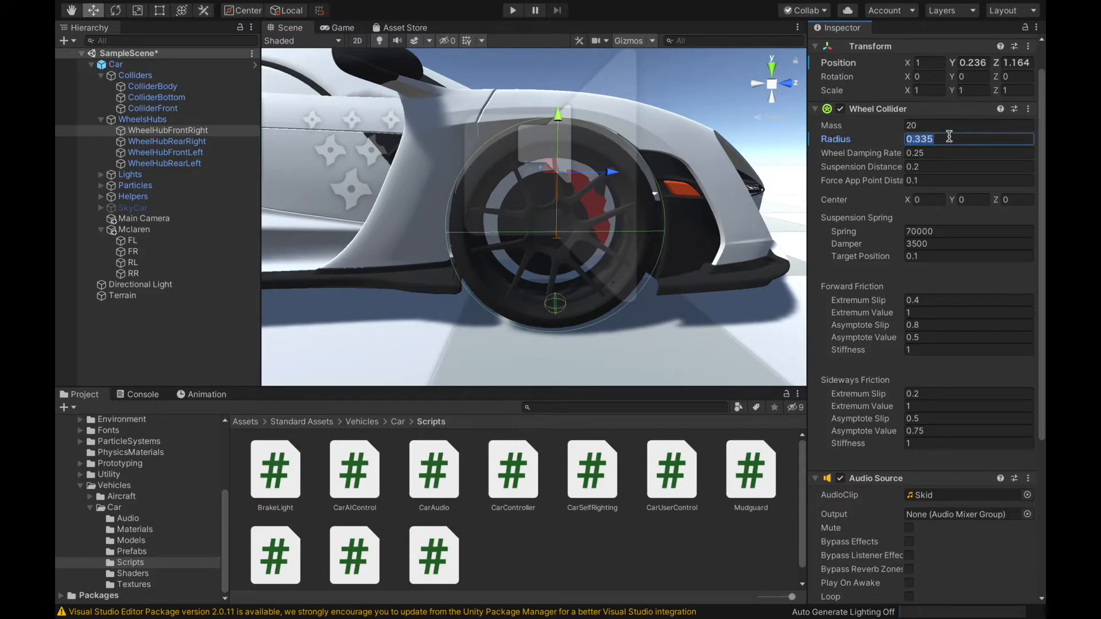
text(.08)
key(Return)
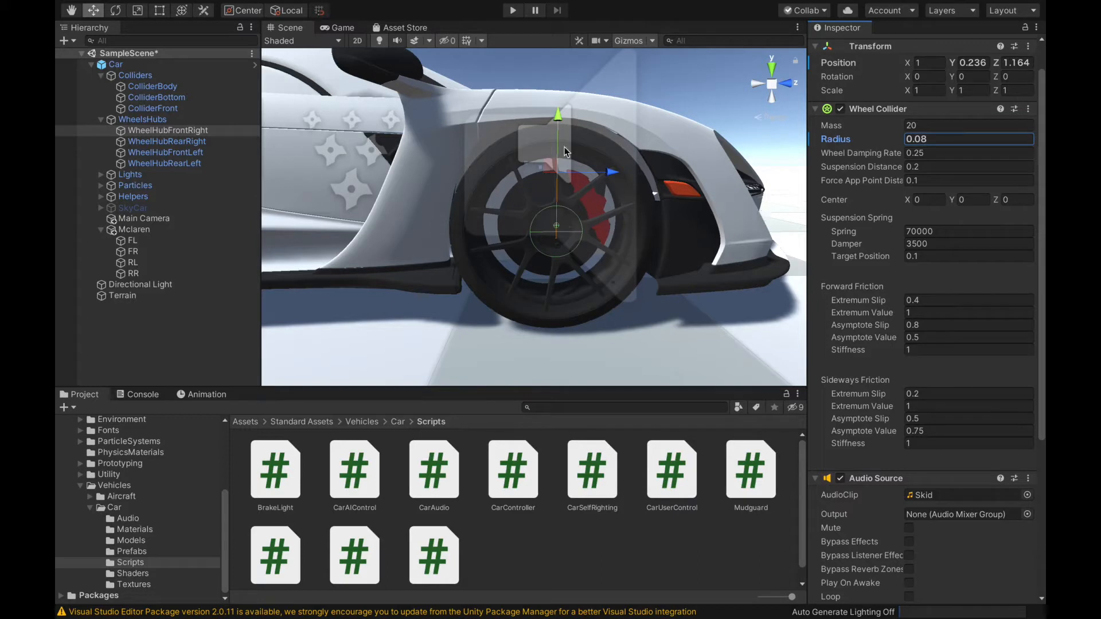
drag(560, 121, 559, 112)
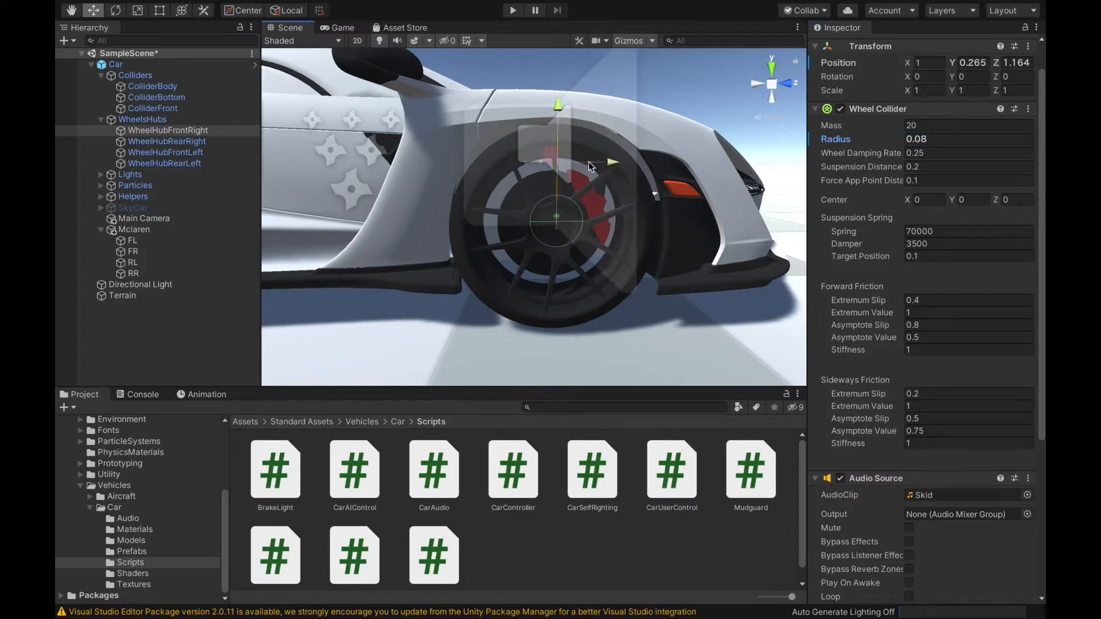
drag(613, 162, 609, 163)
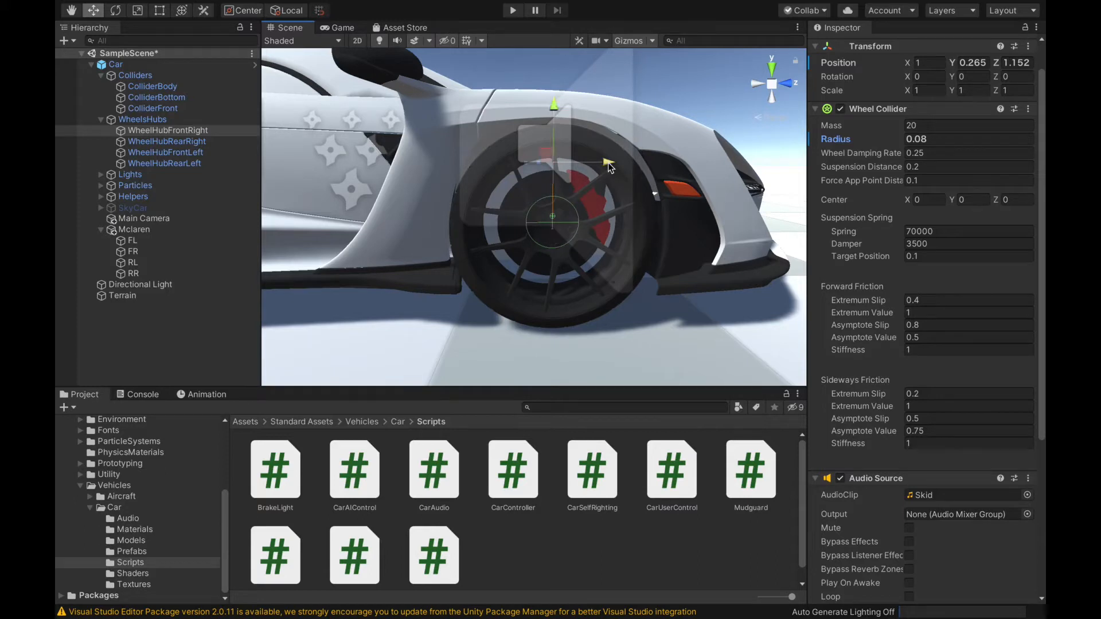
- Copy the 0.335 wheel collider radius from WheelHubFrontLeft and apply it to WheelHubFrontRight
click(942, 135)
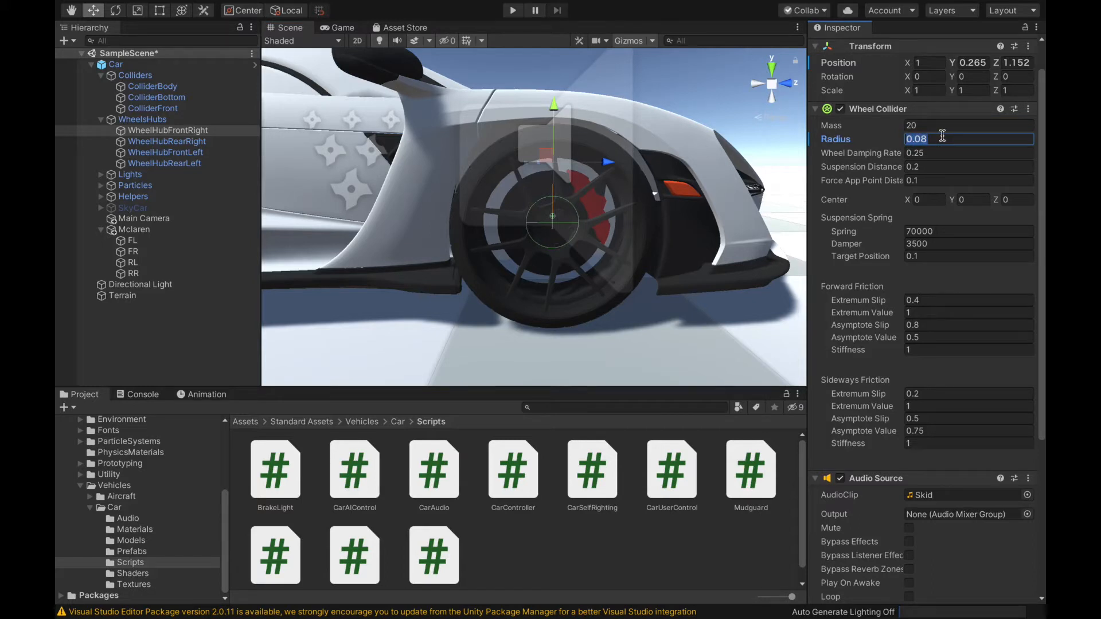
click(173, 156)
click(941, 138)
key(ctrl+c)
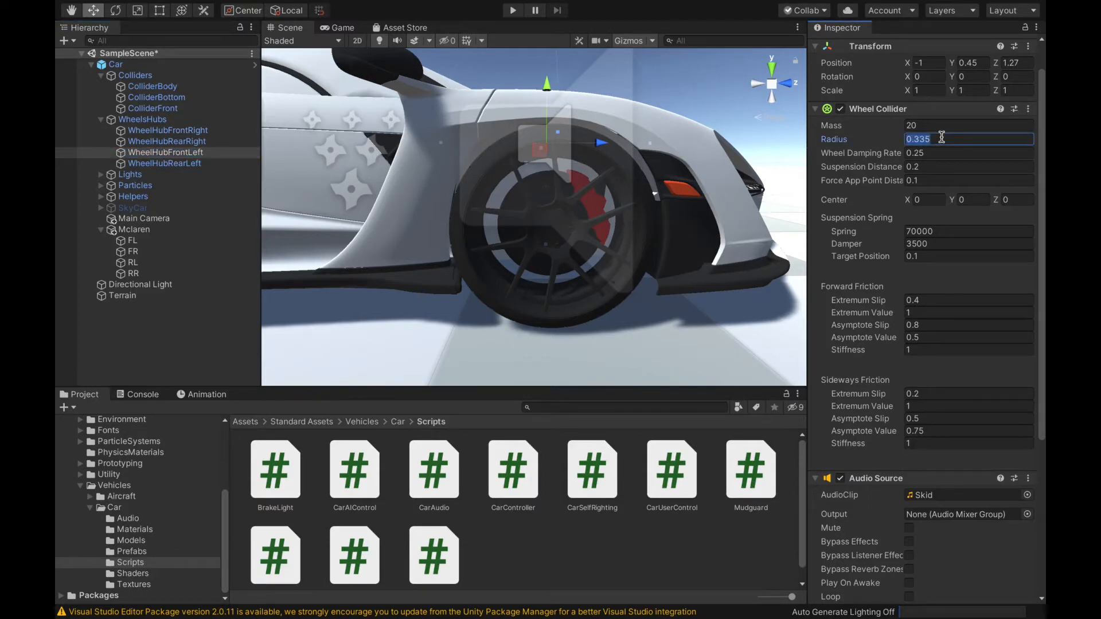
click(168, 130)
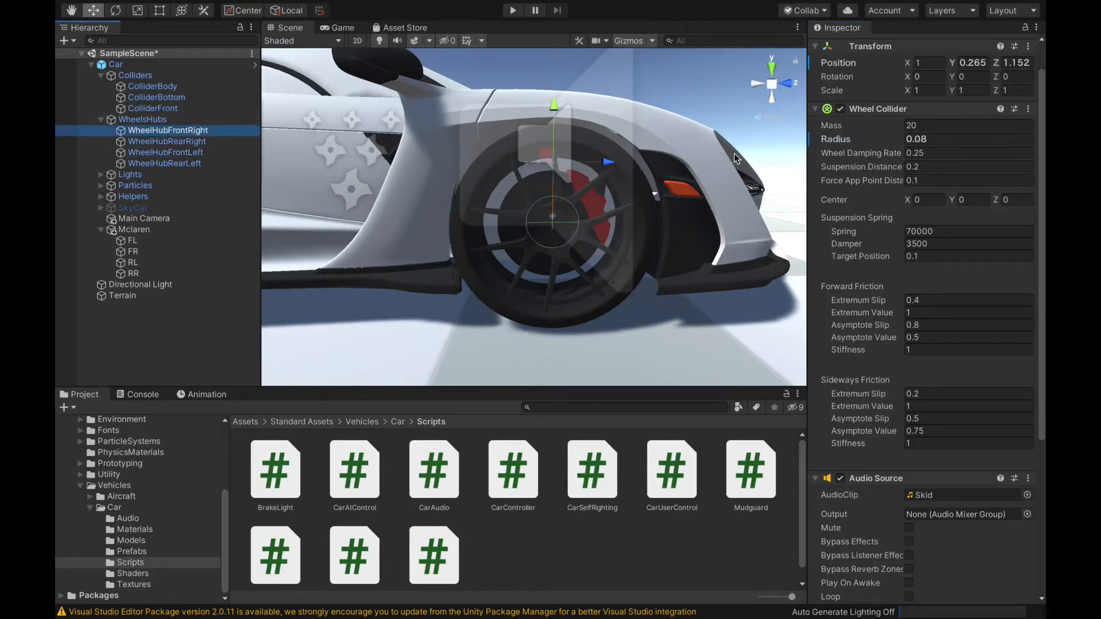
click(933, 138)
key(ctrl+v)
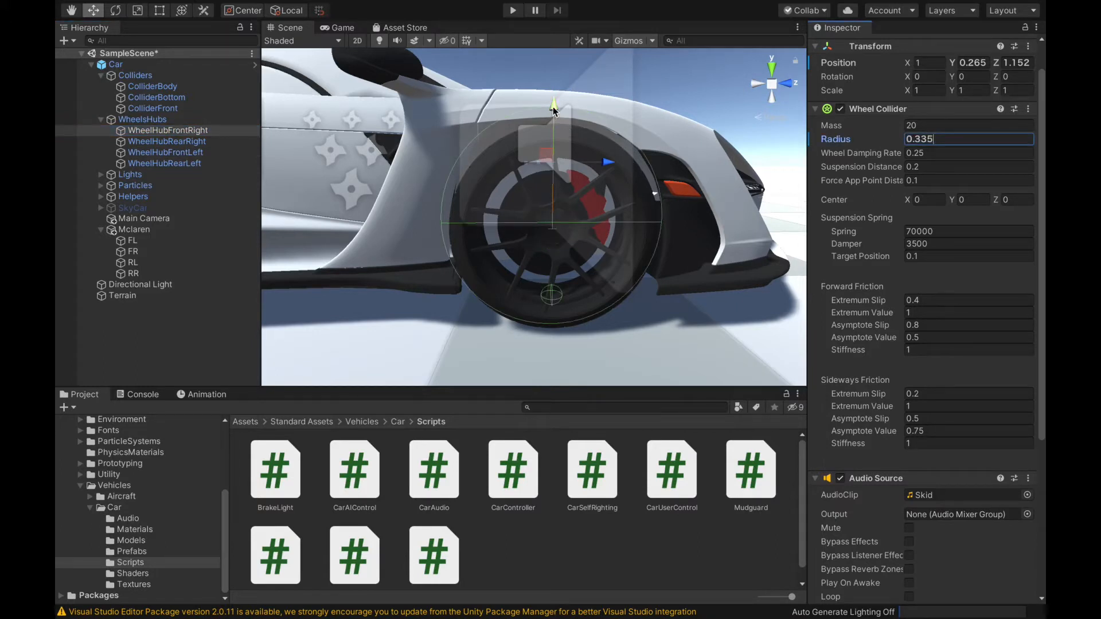
- Align the WheelHubFrontRight collider with the front tyre at about Y 0.243, Z 1.167 and check its fit
drag(554, 110, 554, 117)
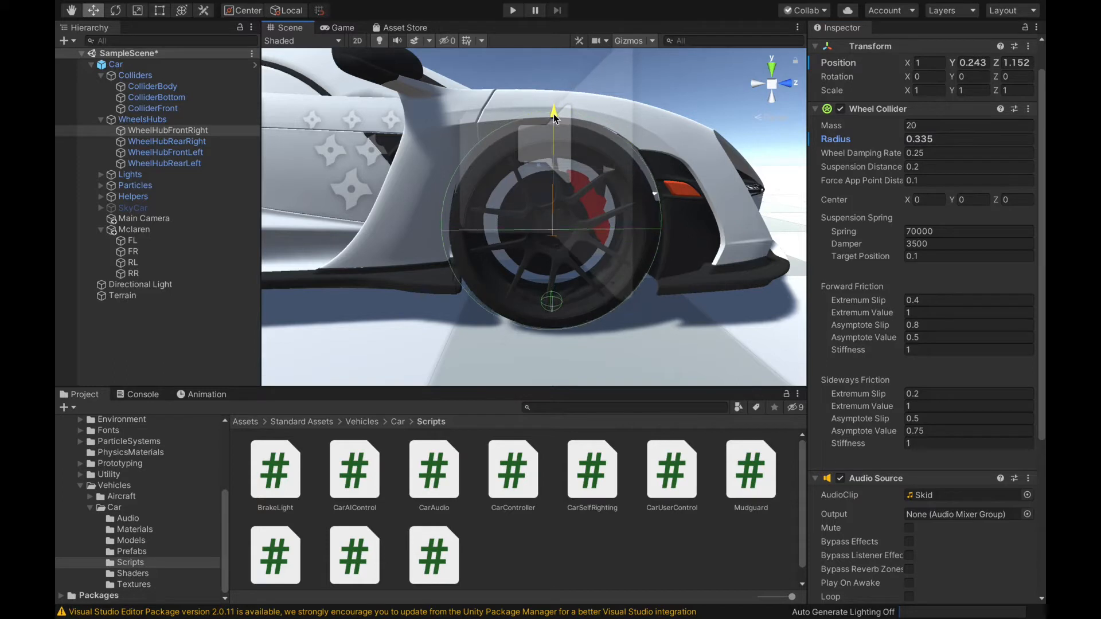
drag(606, 168, 610, 167)
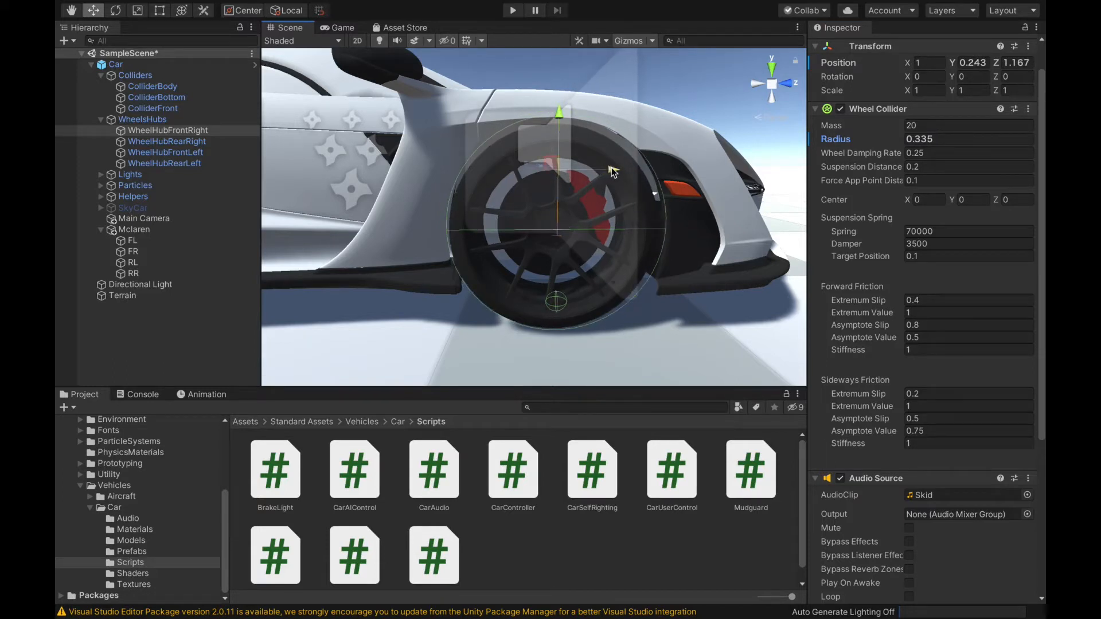
scroll(510, 220, down, 5)
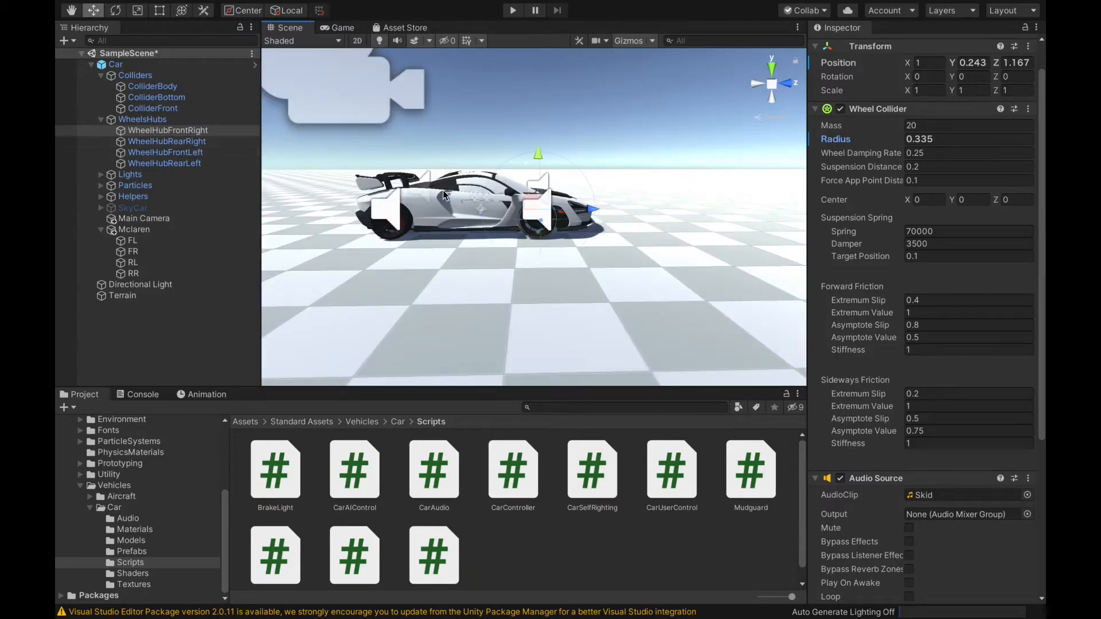
scroll(507, 258, up, 3)
scroll(507, 257, up, 3)
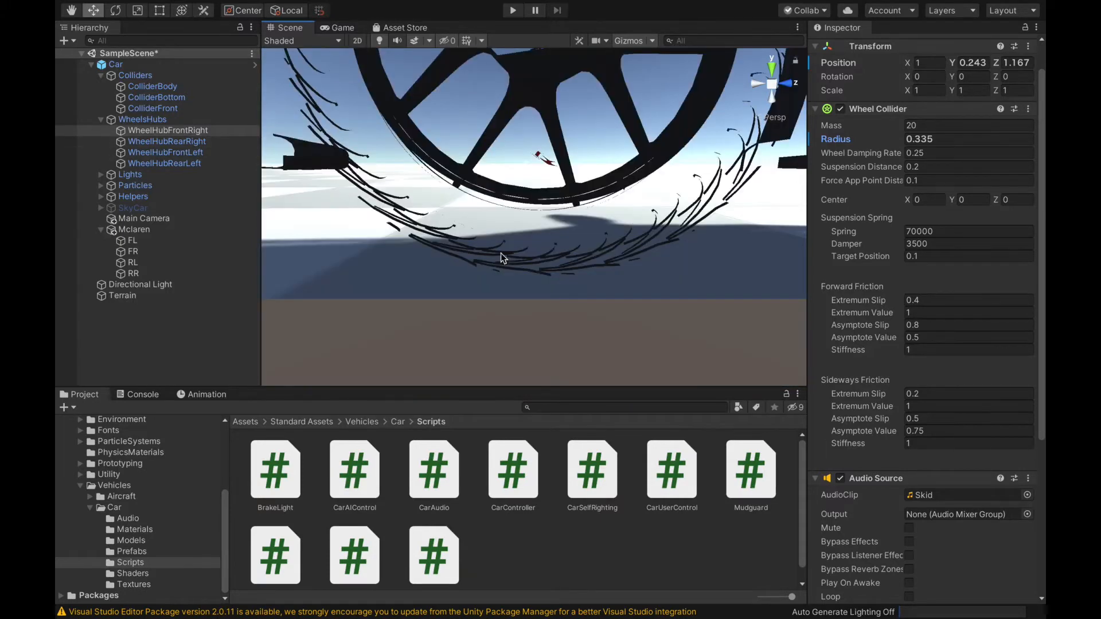
scroll(501, 255, up, 2)
scroll(501, 258, down, 4)
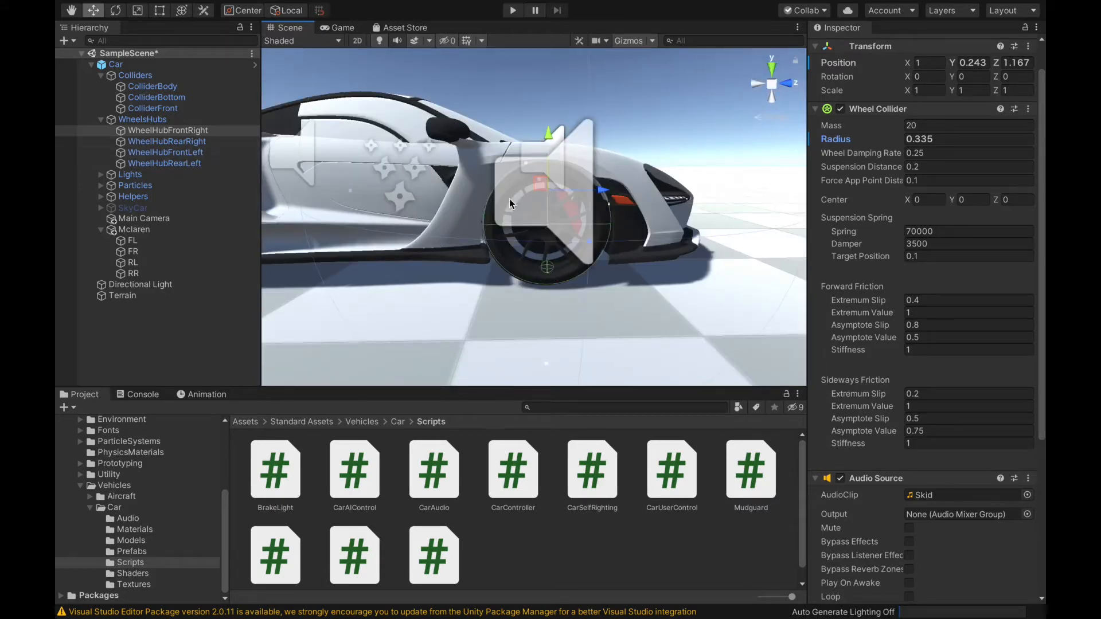
- Lower WheelHubRearRight to about Y 0.246 and set its wheel collider radius to 0.08
click(165, 142)
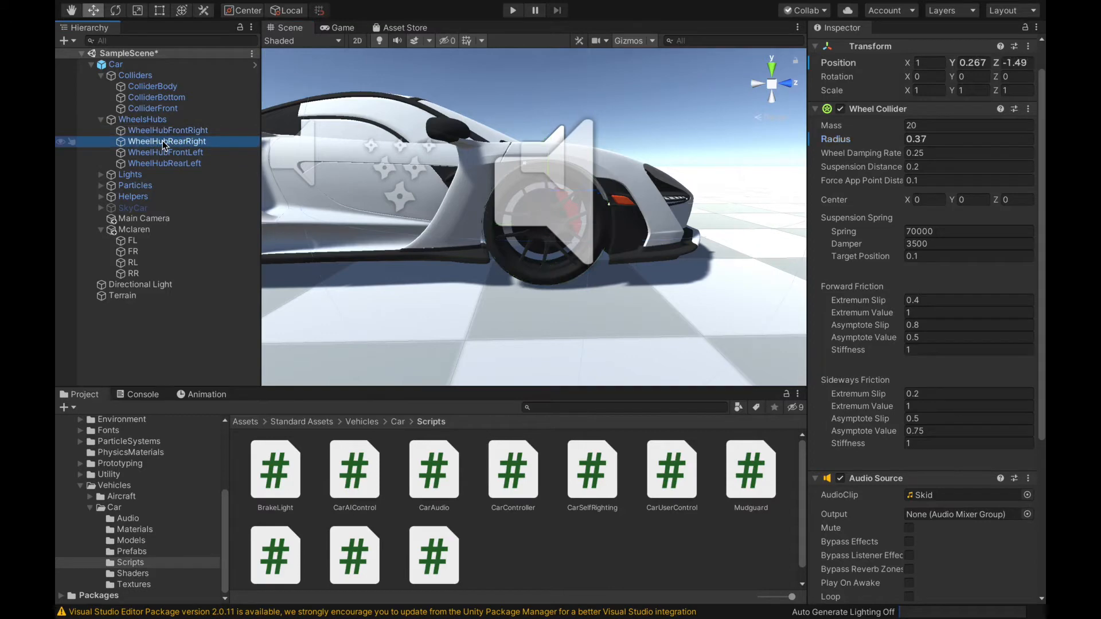
middle_drag(521, 310, 545, 309)
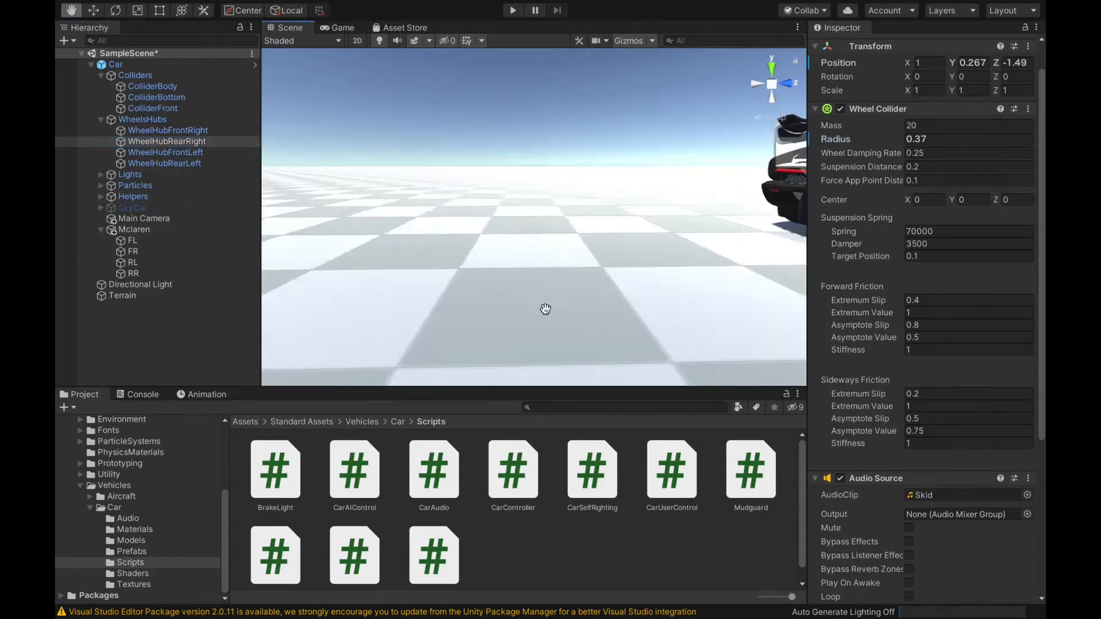
key(f)
key(w)
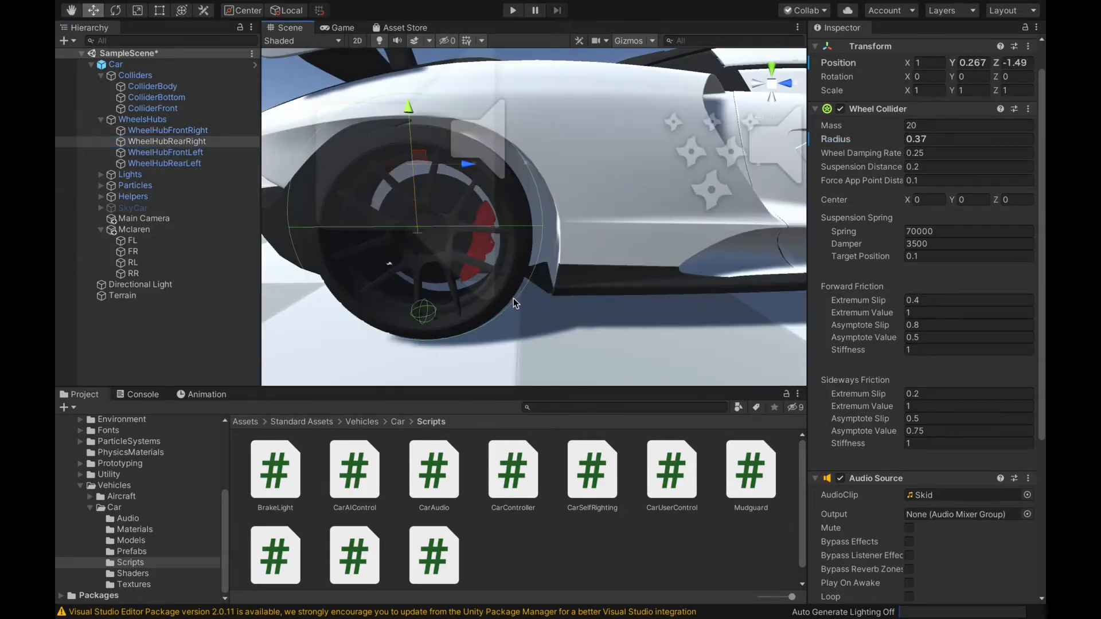
drag(408, 111, 425, 116)
click(940, 139)
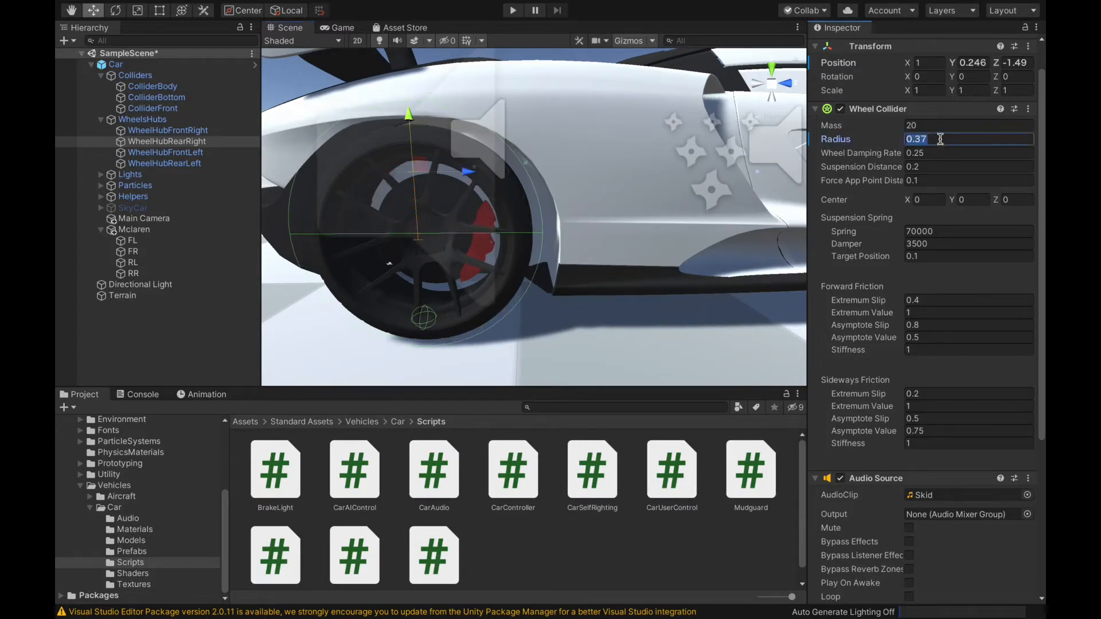
text(.0)
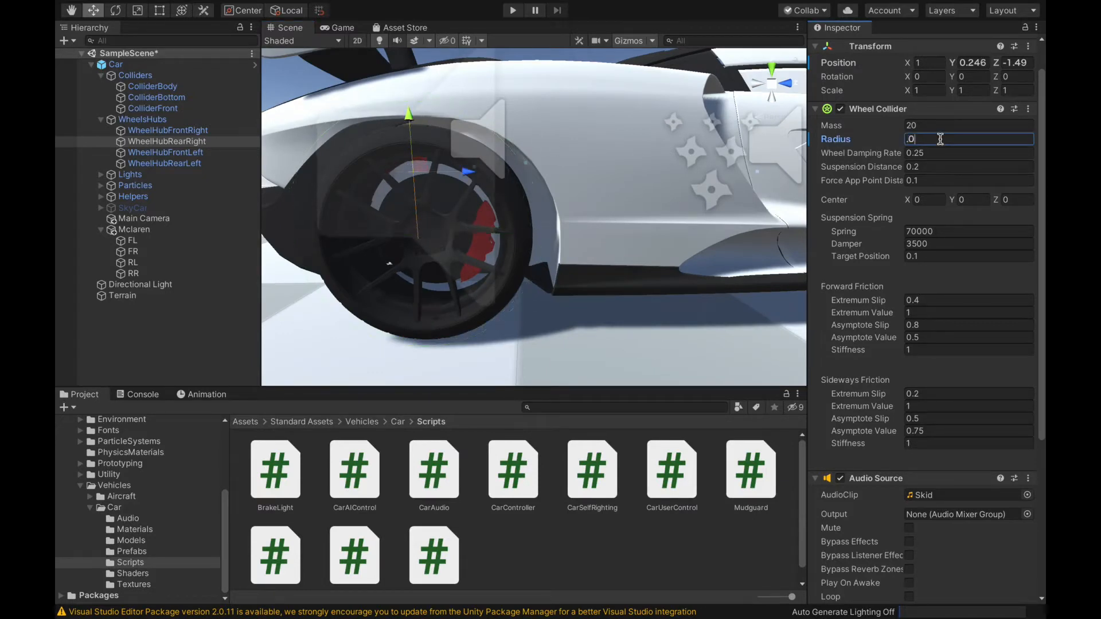
text(8)
key(Return)
- Centre the WheelHubRearRight collider on the rear wheel hub at about Y 0.23, Z -1.484
drag(468, 171, 479, 171)
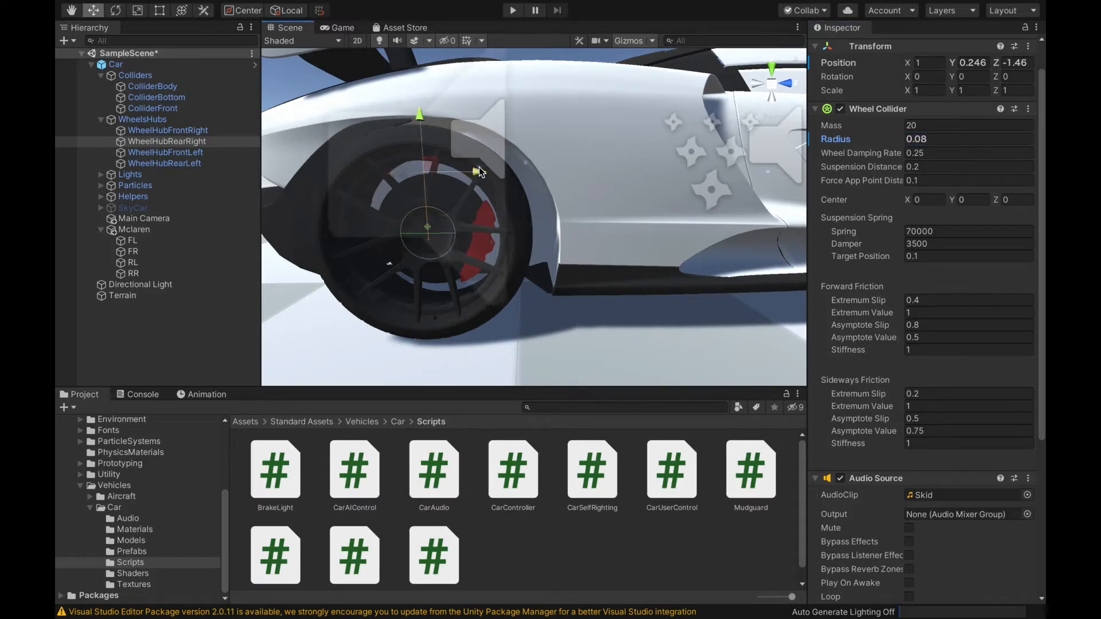
middle_drag(582, 261, 582, 258)
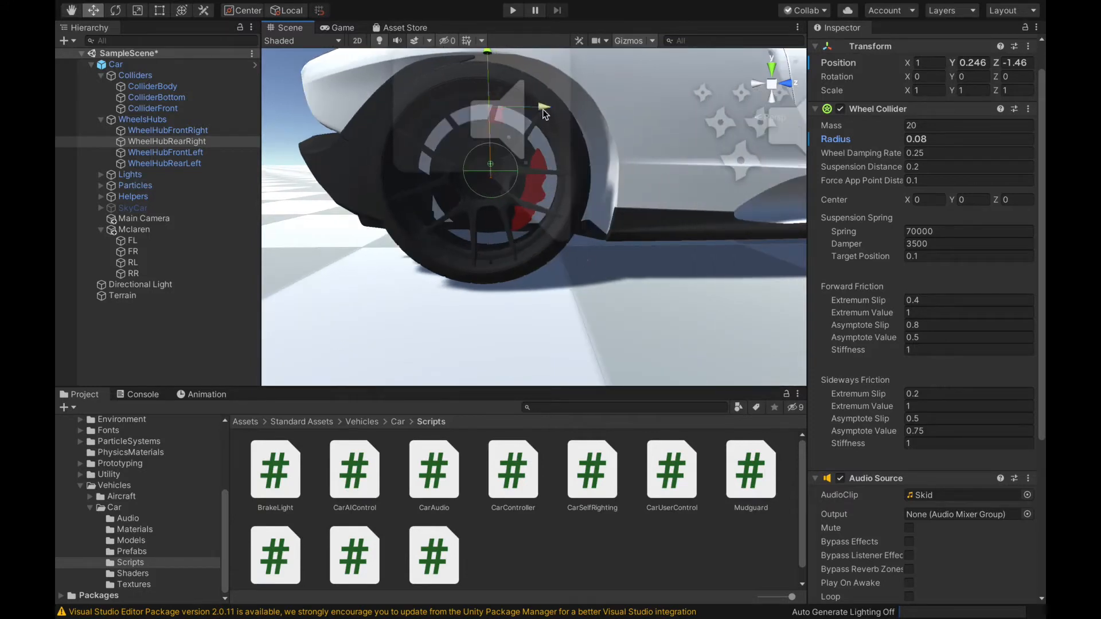
drag(545, 114, 536, 113)
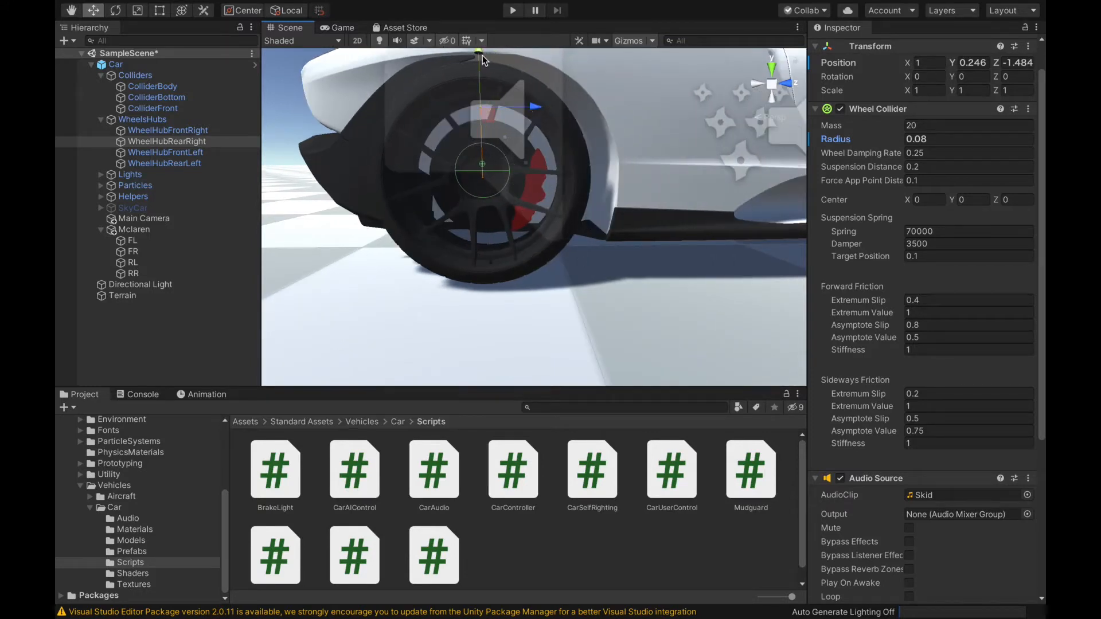
drag(483, 55, 480, 57)
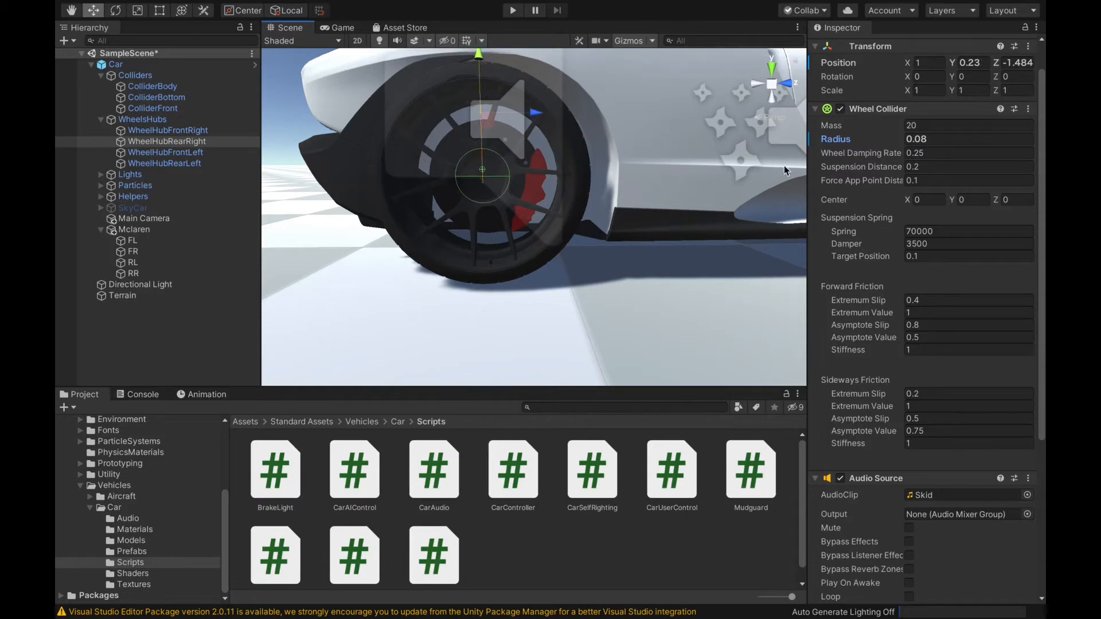
- Set the WheelHubRearRight collider radius to 0.37 and align it with the tyre at about Y 0.239, Z -1.478
click(936, 137)
text(0.37)
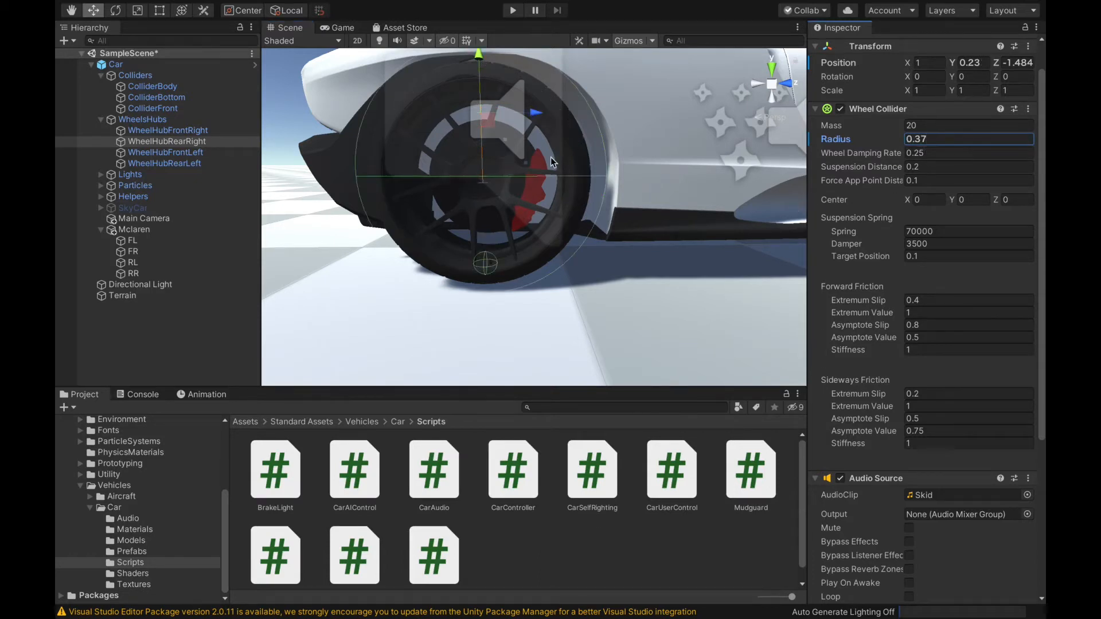
drag(479, 61, 480, 57)
drag(538, 111, 540, 110)
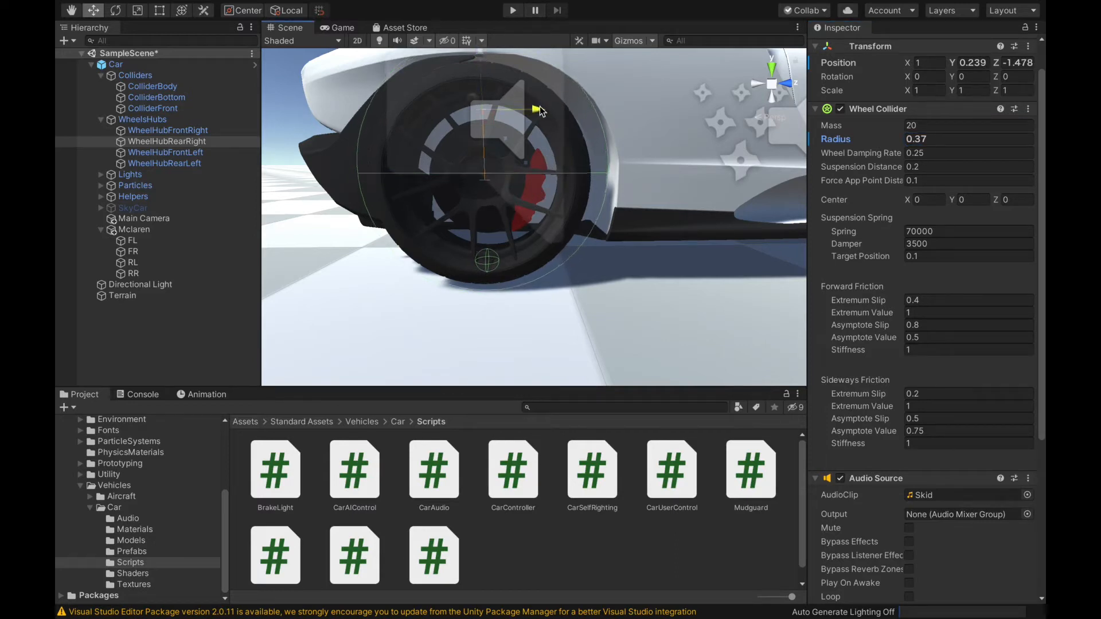
- Set the WheelHubFrontLeft collider radius to 0.08 and move it over the front wheel at about Z 1.157
click(173, 155)
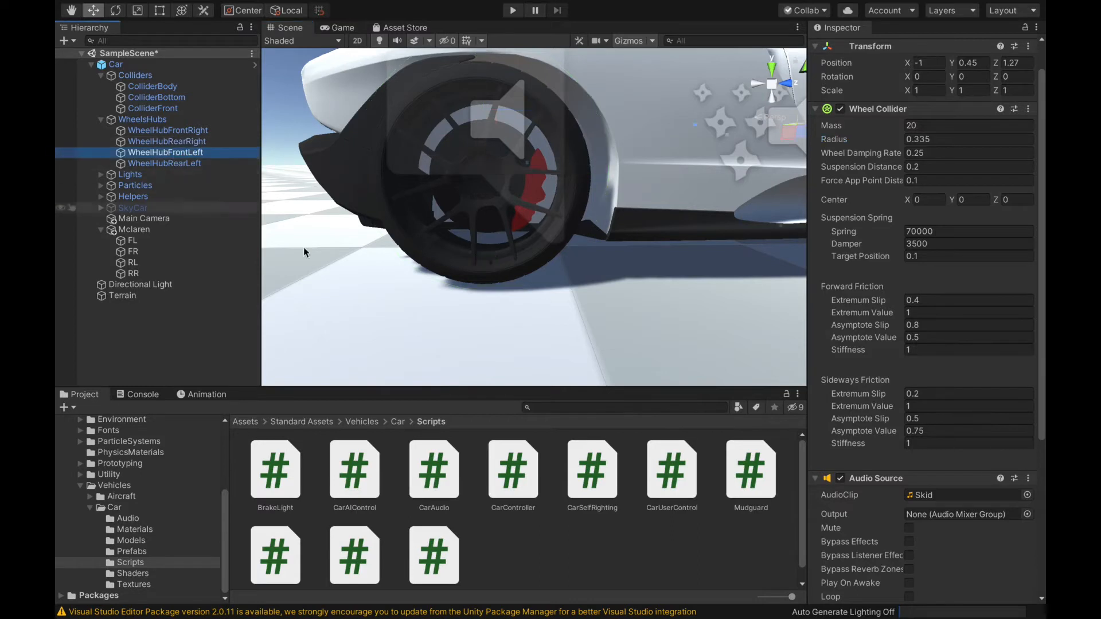
alt+drag(321, 238, 492, 217)
mouse_move(492, 217)
middle_down()
mouse_move(491, 206)
mouse_move(480, 223)
middle_up()
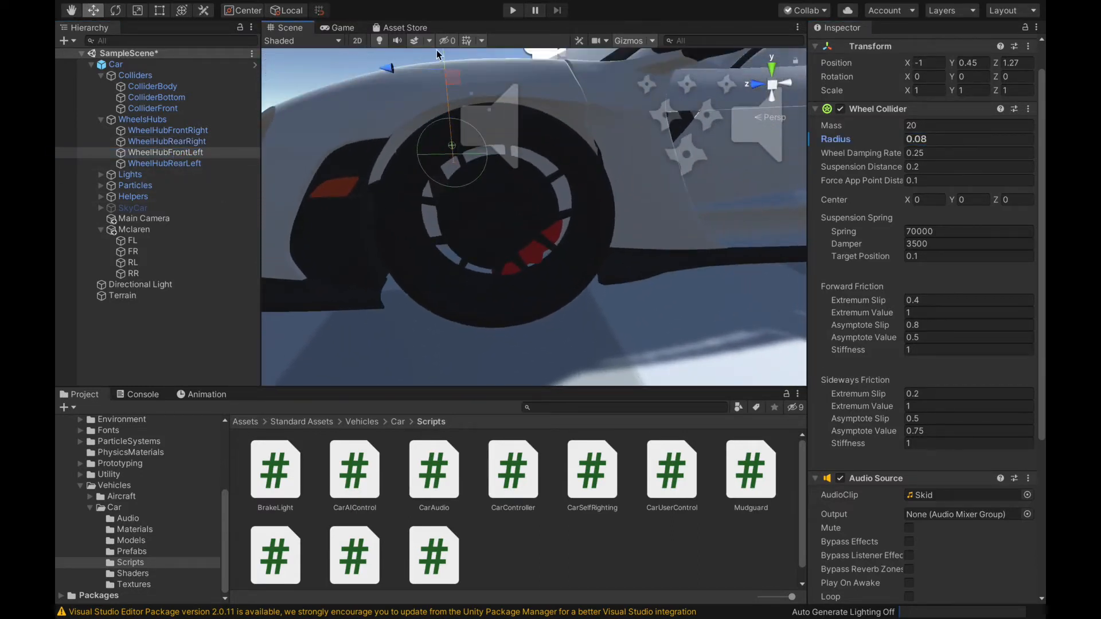
drag(387, 68, 436, 80)
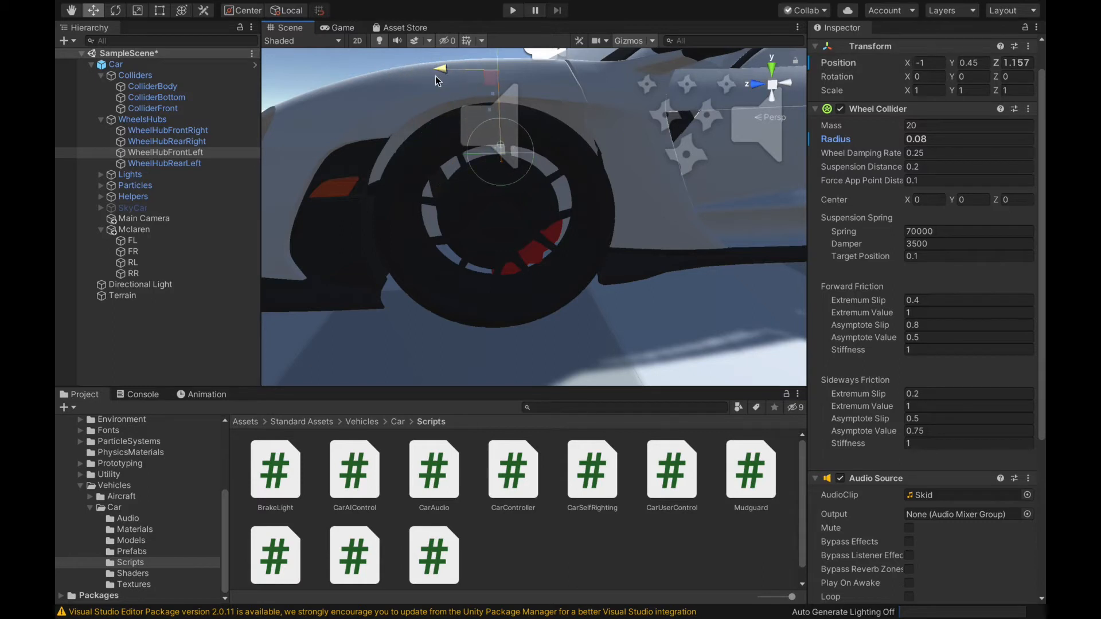
- Lower the WheelHubFrontLeft collider and centre it on the wheel hub at about Y 0.298, Z 1.144
click(949, 64)
drag(949, 65, 953, 67)
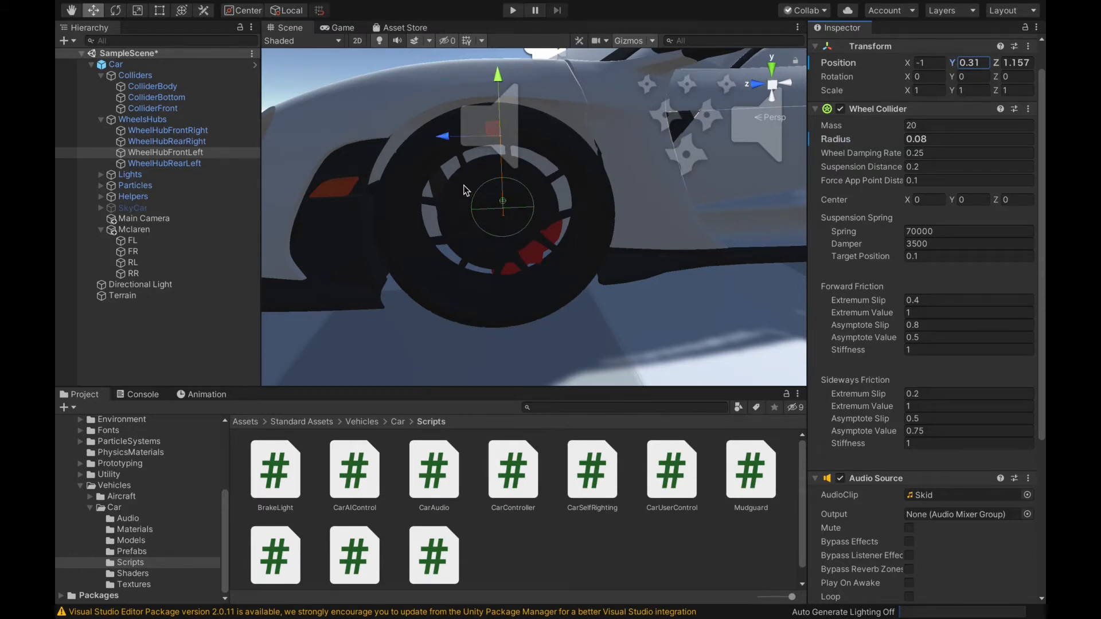
middle_drag(467, 191, 457, 184)
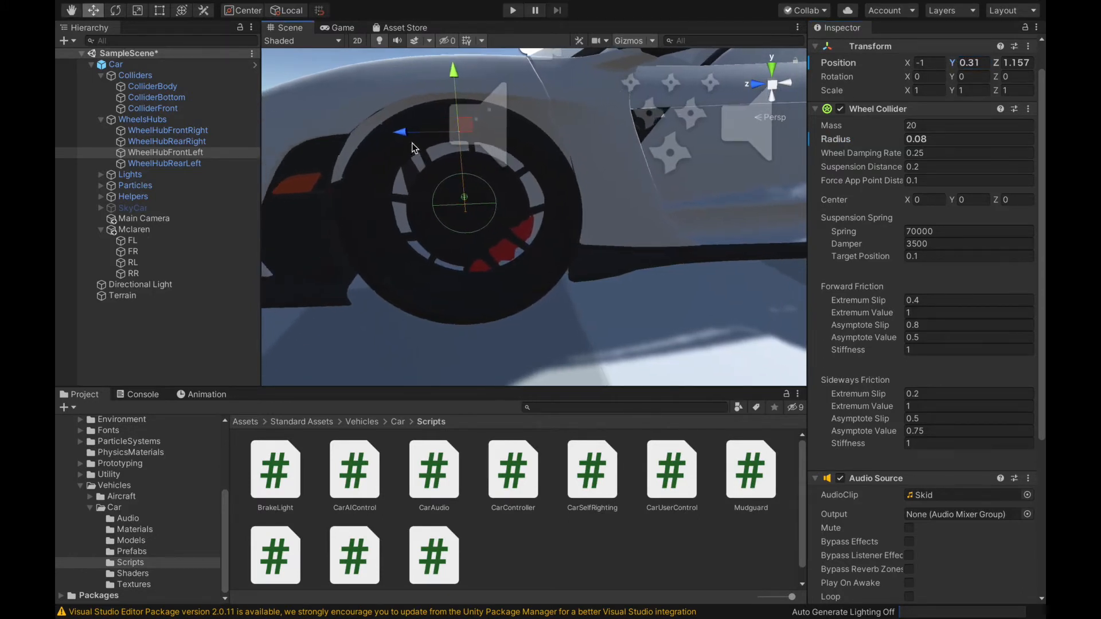
drag(406, 136, 413, 135)
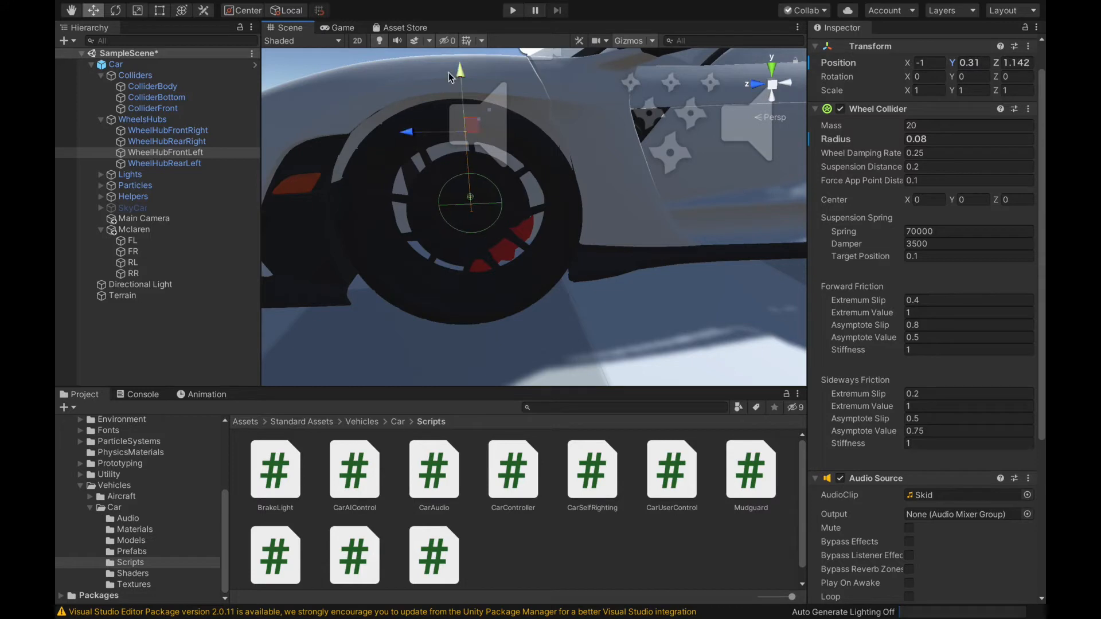
drag(462, 72, 463, 76)
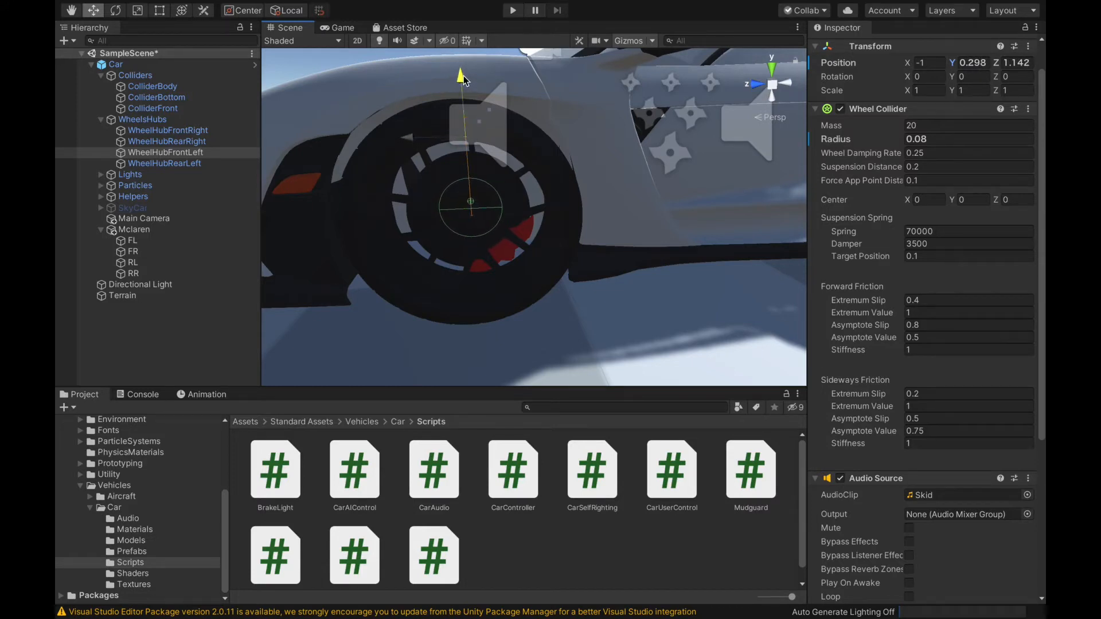
drag(407, 138, 414, 141)
- Apply WheelHubFrontRight's 0.335 collider radius to WheelHubFrontLeft and lower it to about Y 0.256 to match the tyre
click(947, 139)
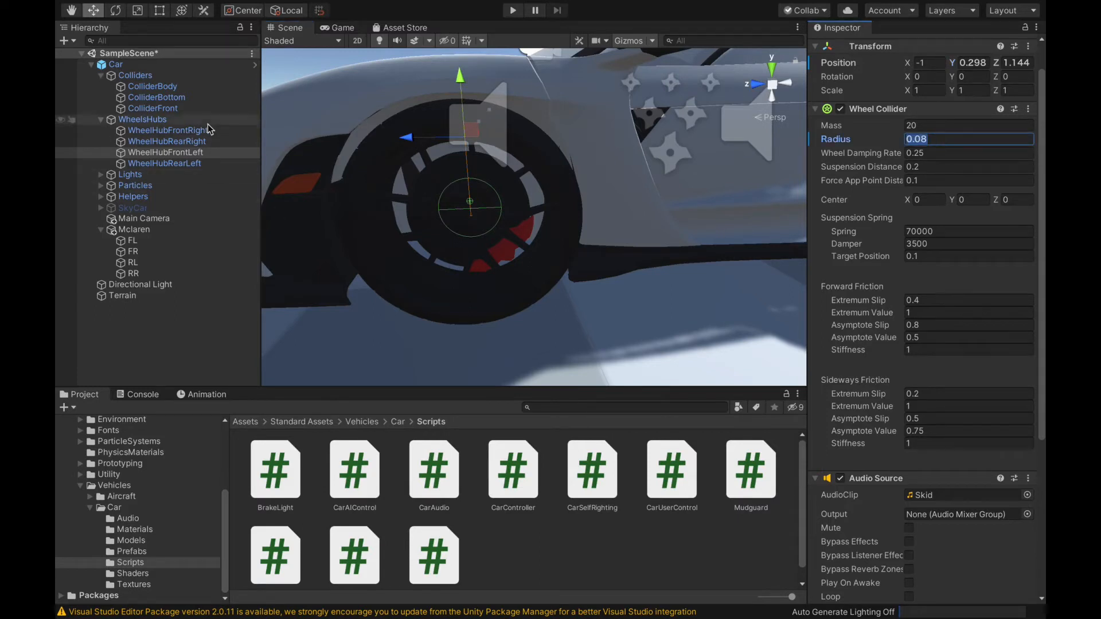
click(207, 131)
click(951, 139)
key(ctrl+c)
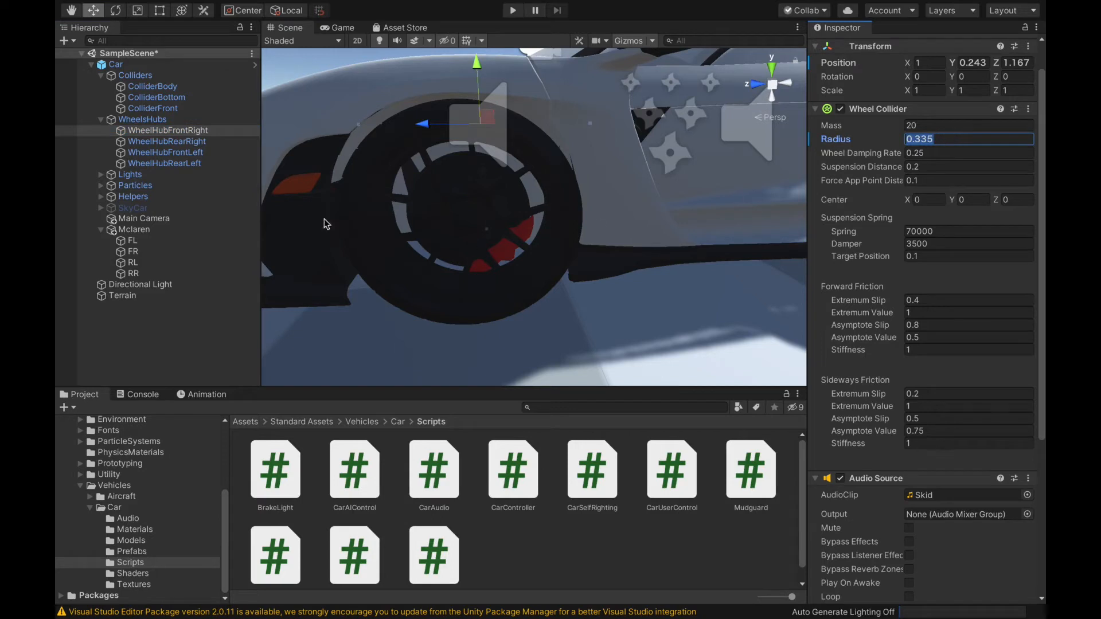
click(182, 153)
click(955, 139)
key(ctrl+v)
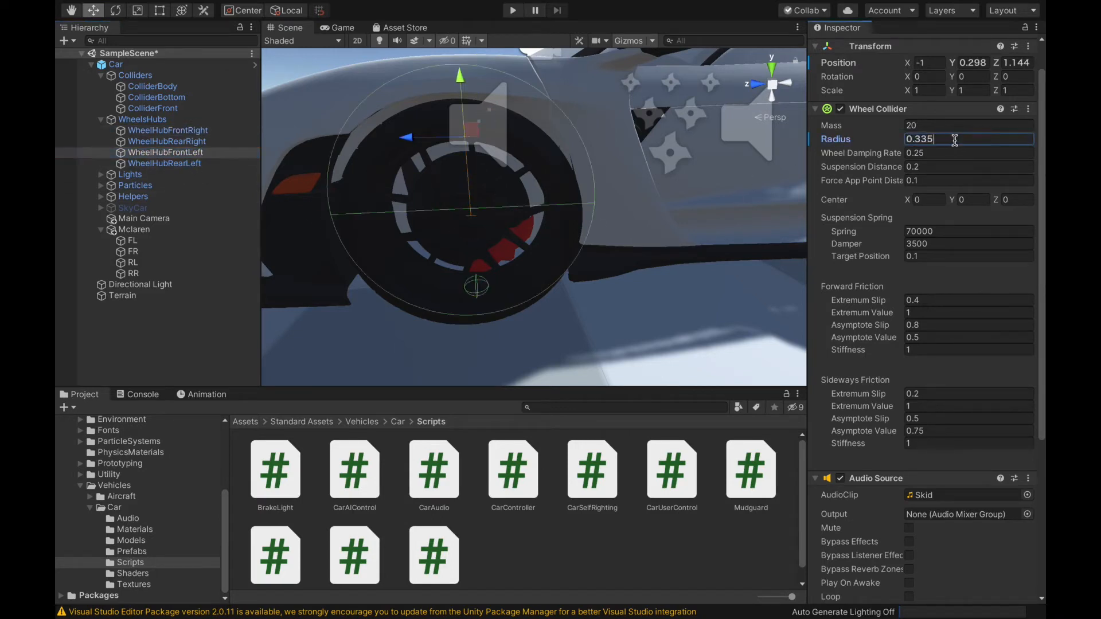
drag(459, 91, 462, 109)
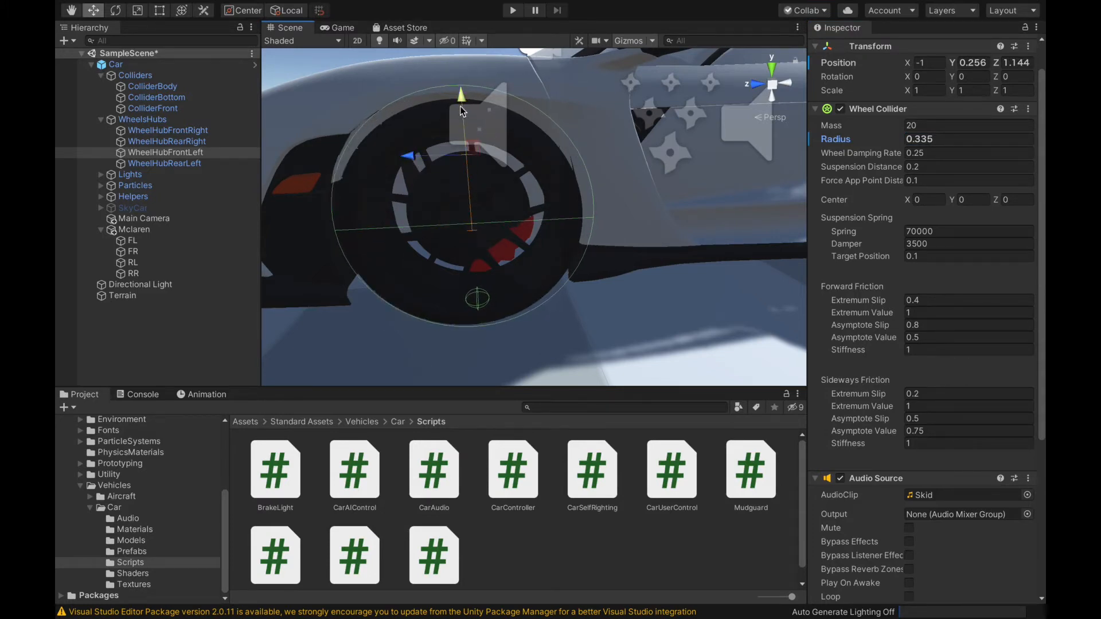
- Fine-tune the WheelHubFrontLeft collider's position over the front tyre to about Y 0.236, Z 1.146
drag(462, 111, 463, 121)
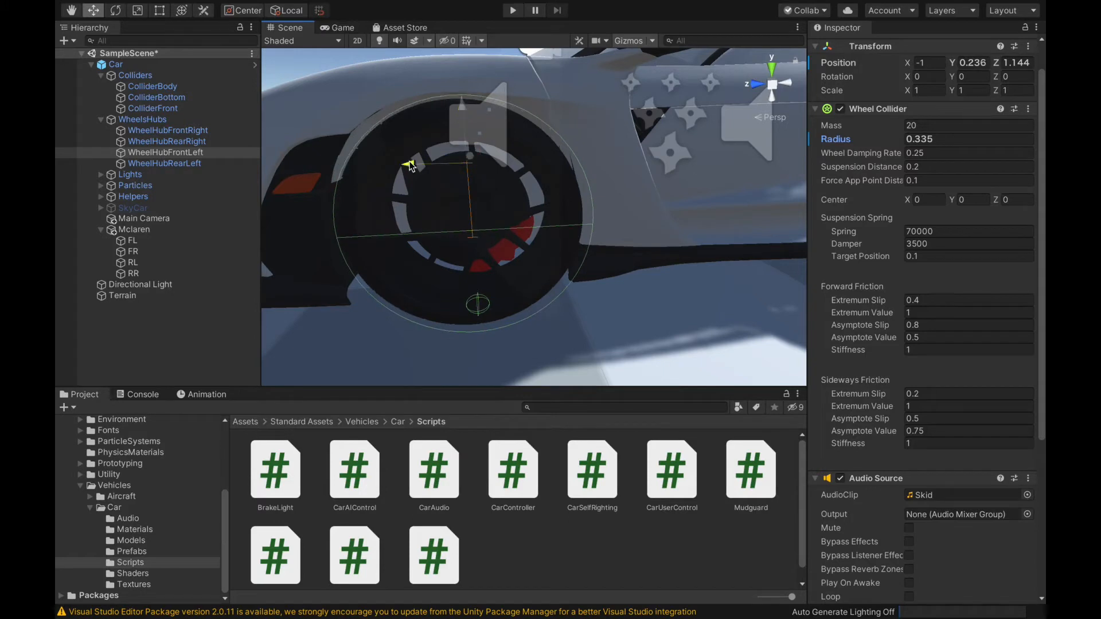
drag(411, 166, 401, 165)
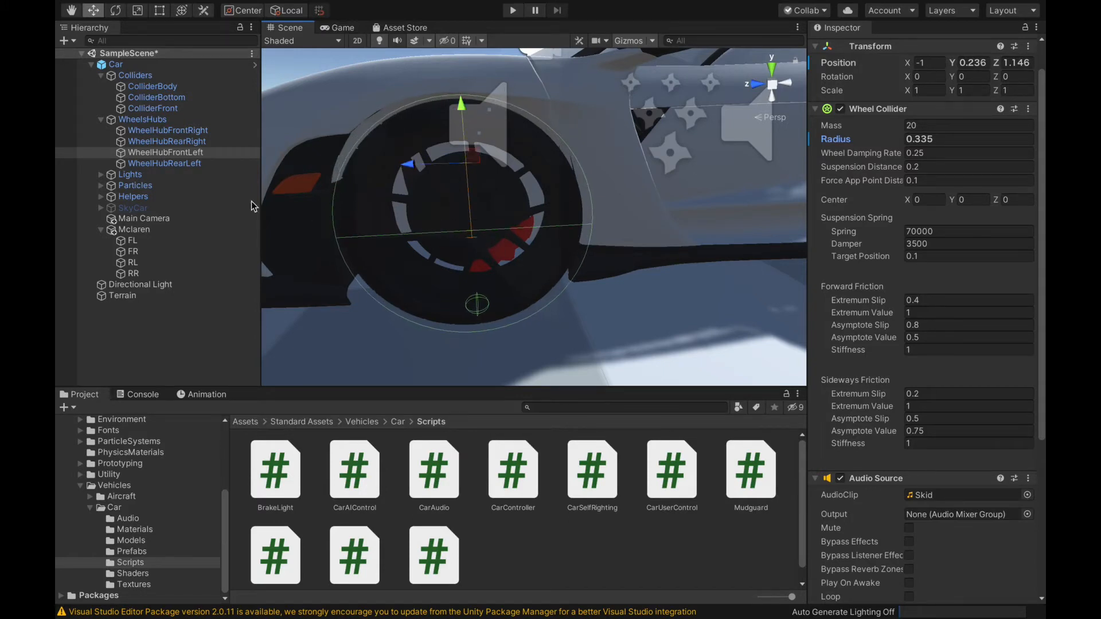
- Set the WheelHubRearLeft collider radius to 0.08 and move it over the rear wheel at about Y 0.12, Z -1.543
click(183, 163)
scroll(511, 283, down, 6)
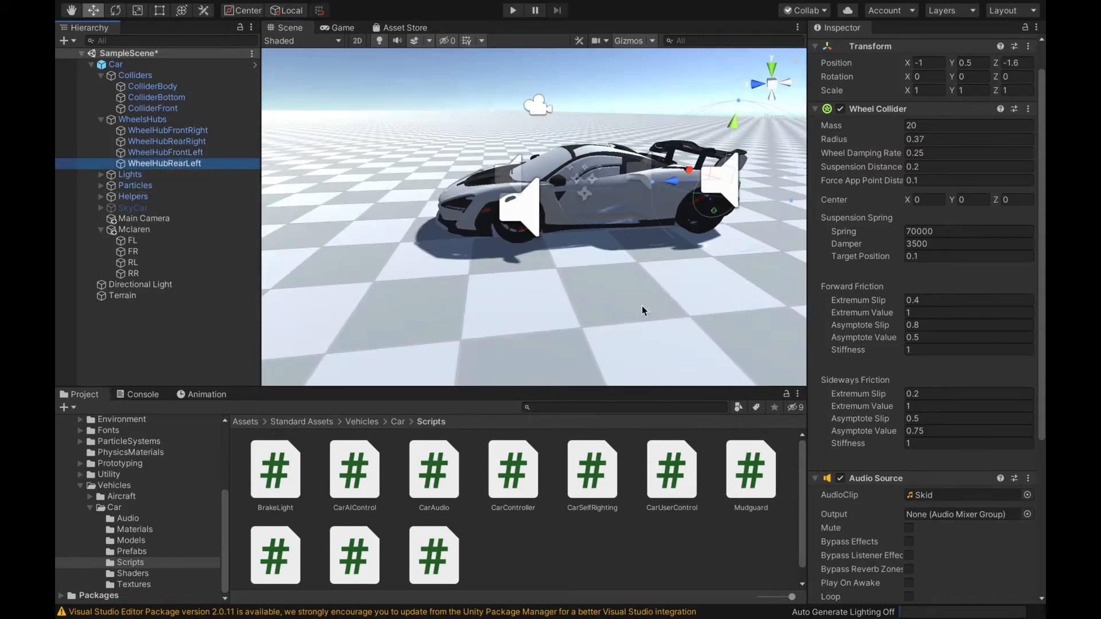
alt+drag(641, 305, 514, 303)
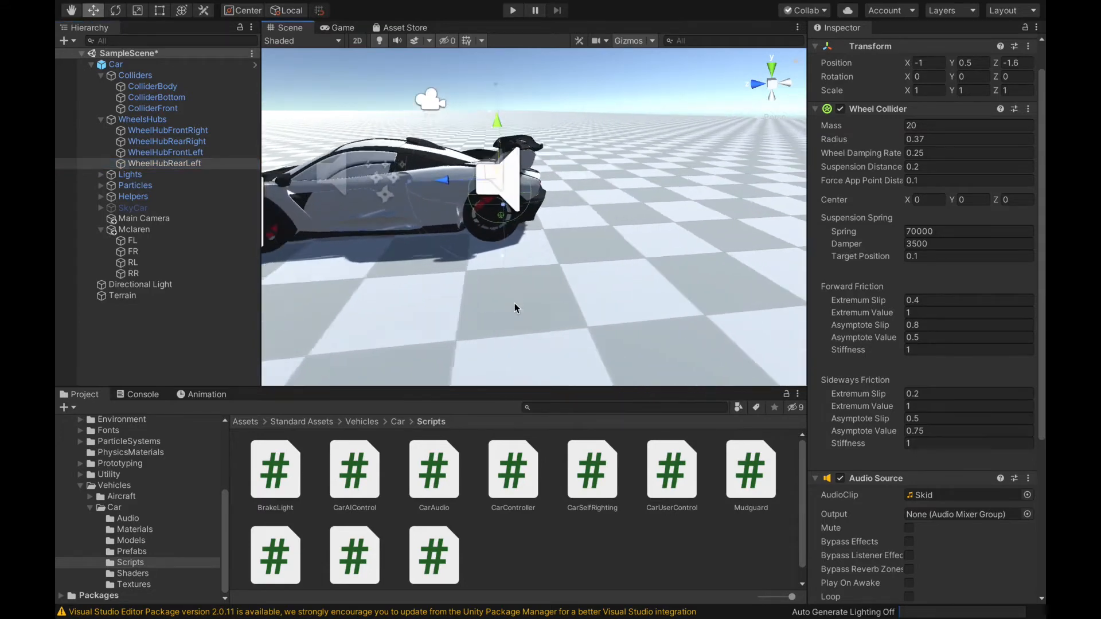
scroll(514, 302, up, 3)
scroll(514, 303, up, 3)
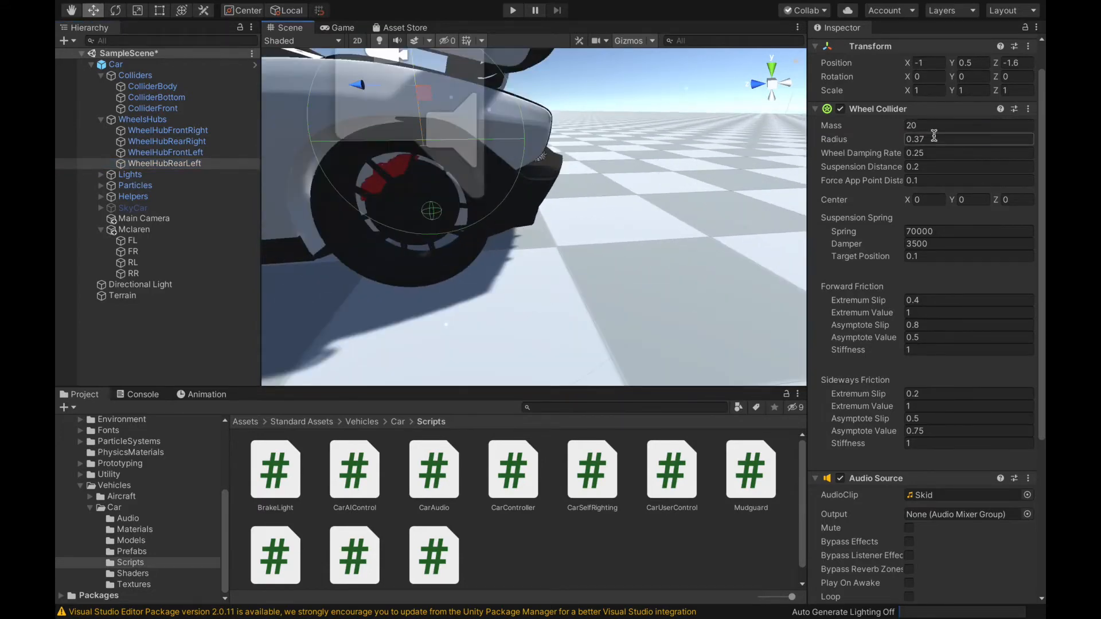
click(933, 138)
text(.08)
key(Return)
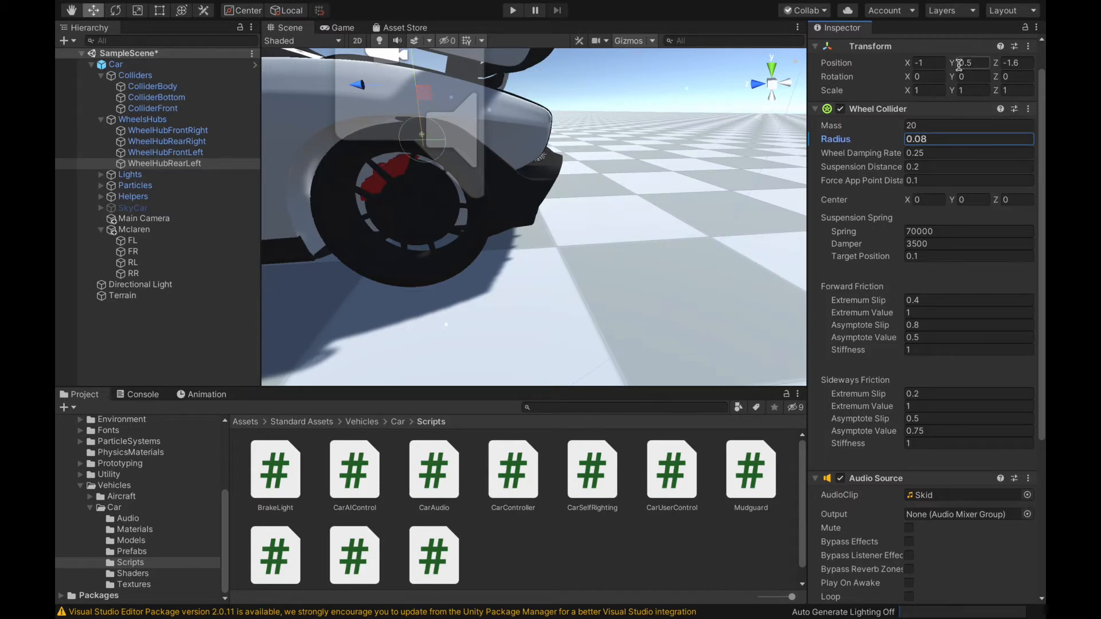
drag(952, 64, 945, 66)
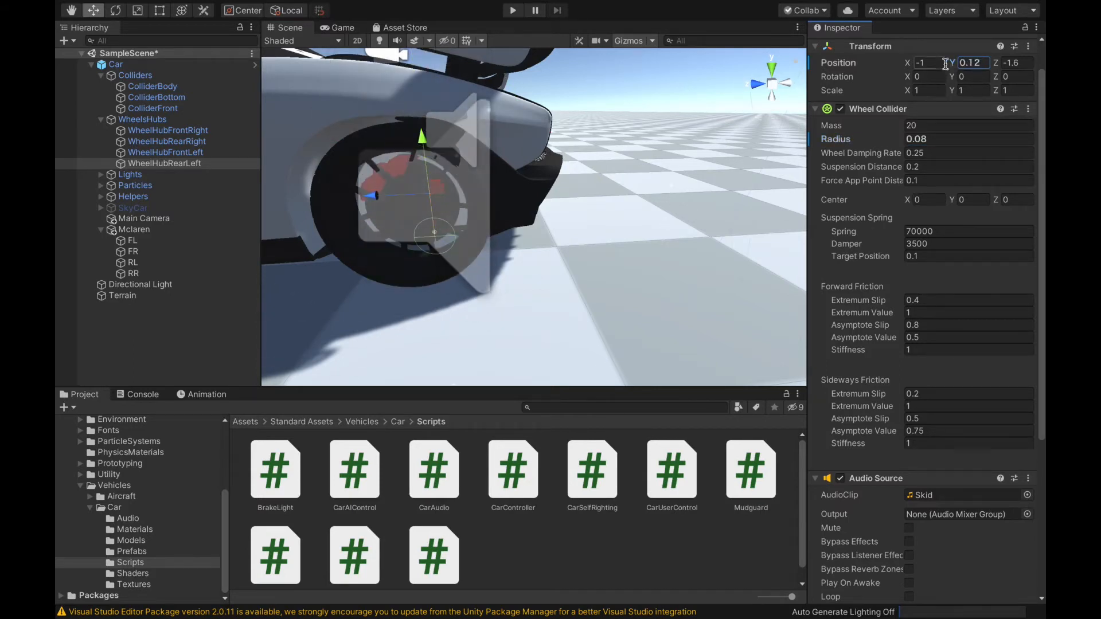
drag(376, 194, 366, 196)
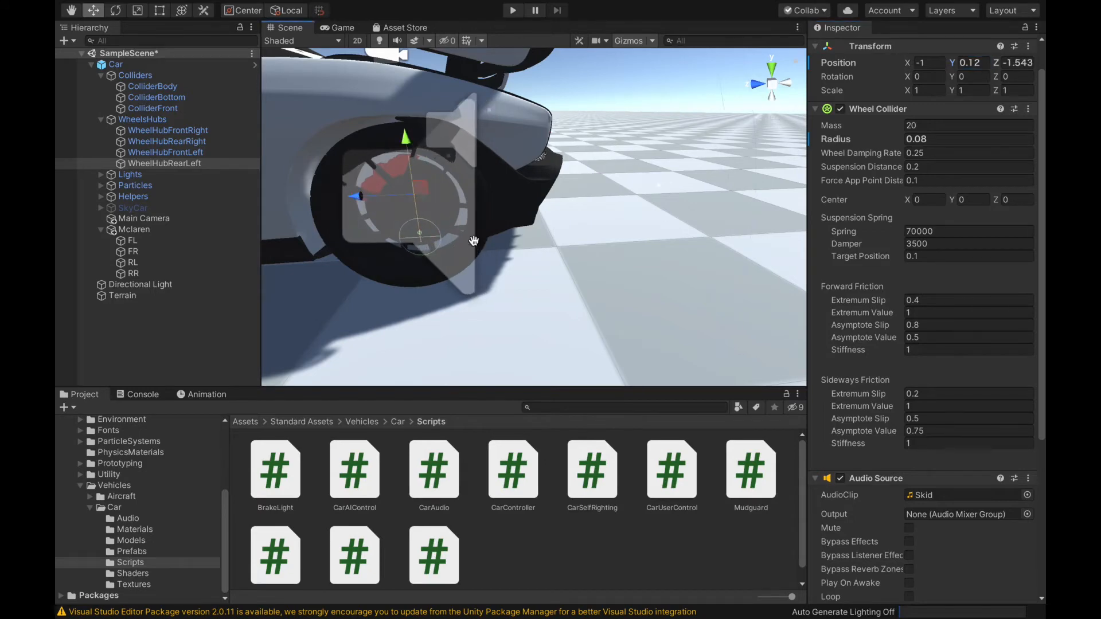
- Raise the WheelHubRearLeft collider and centre it on the rear wheel hub at about Y 0.232, Z -1.501
middle_drag(450, 281, 484, 227)
scroll(486, 224, down, 5)
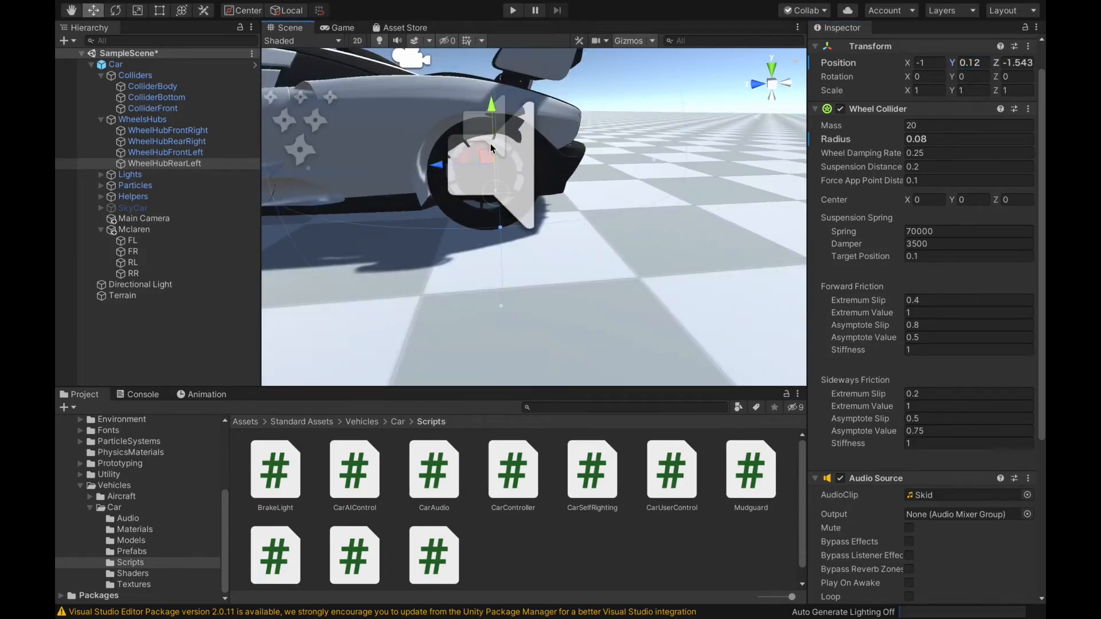
scroll(480, 170, up, 10)
scroll(480, 170, down, 5)
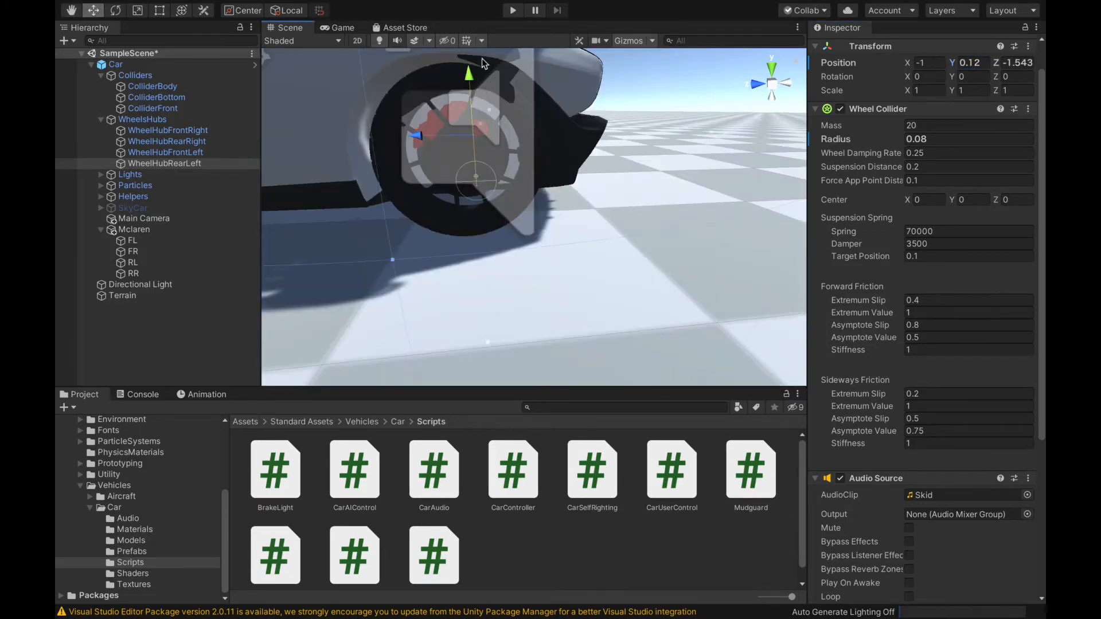
drag(480, 168, 462, 55)
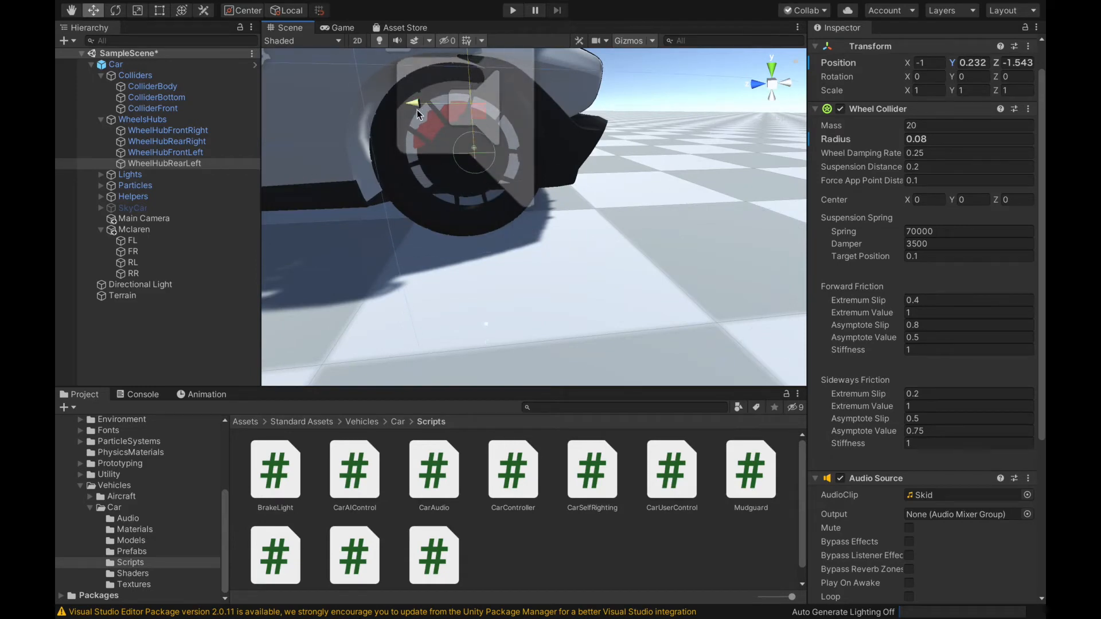
drag(418, 112, 406, 109)
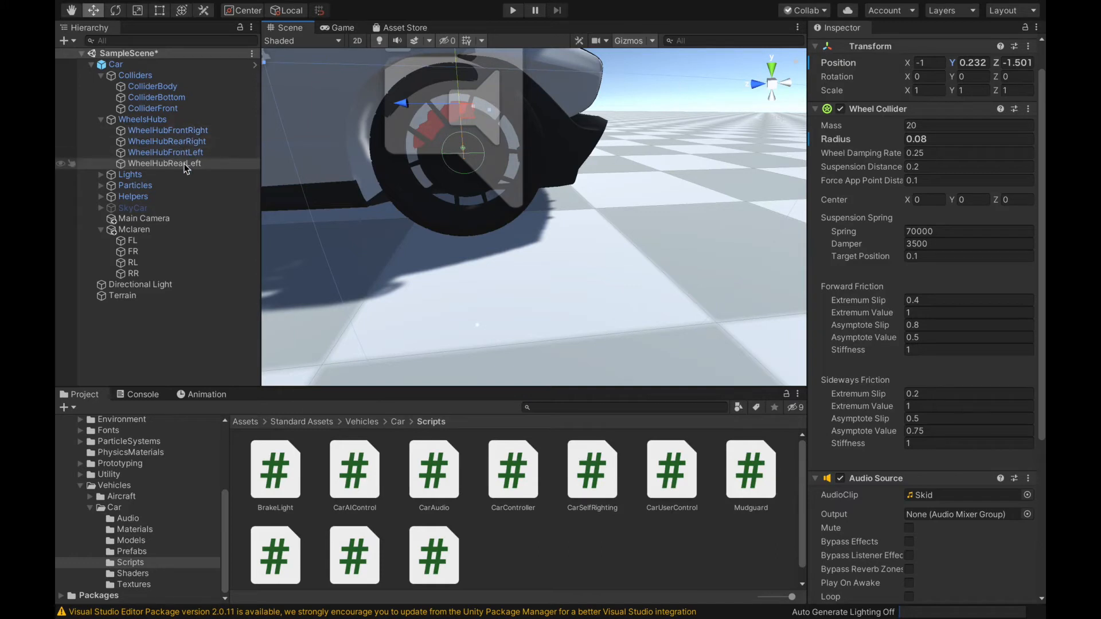
- Apply WheelHubRearRight's 0.37 collider radius to WheelHubRearLeft and align it with the tyre at about Y 0.227, Z -1.49
click(182, 141)
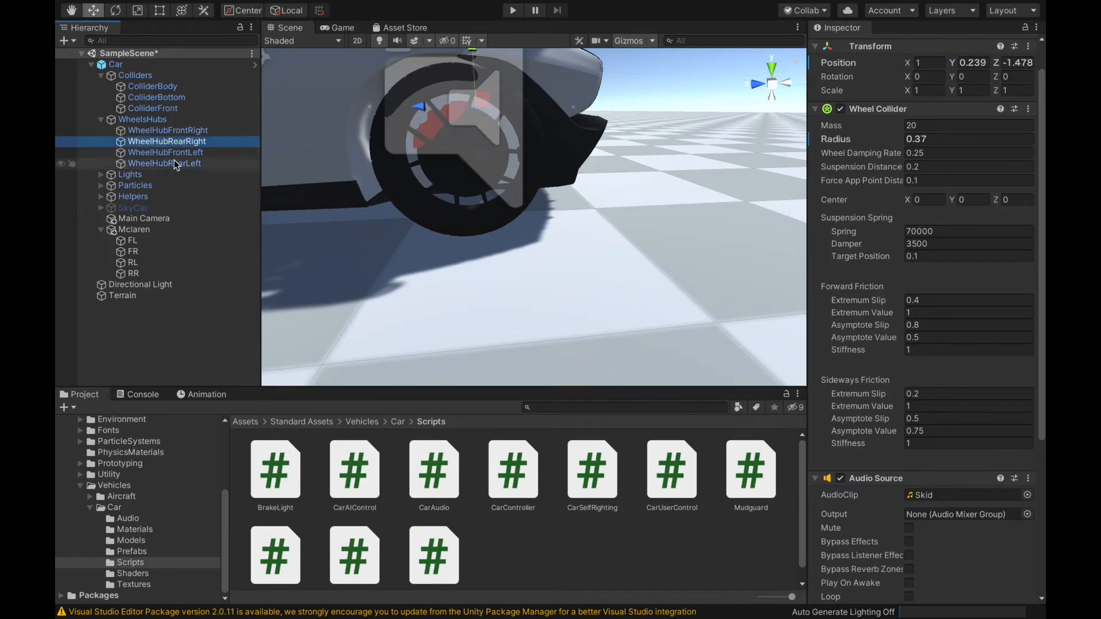
click(174, 163)
click(939, 139)
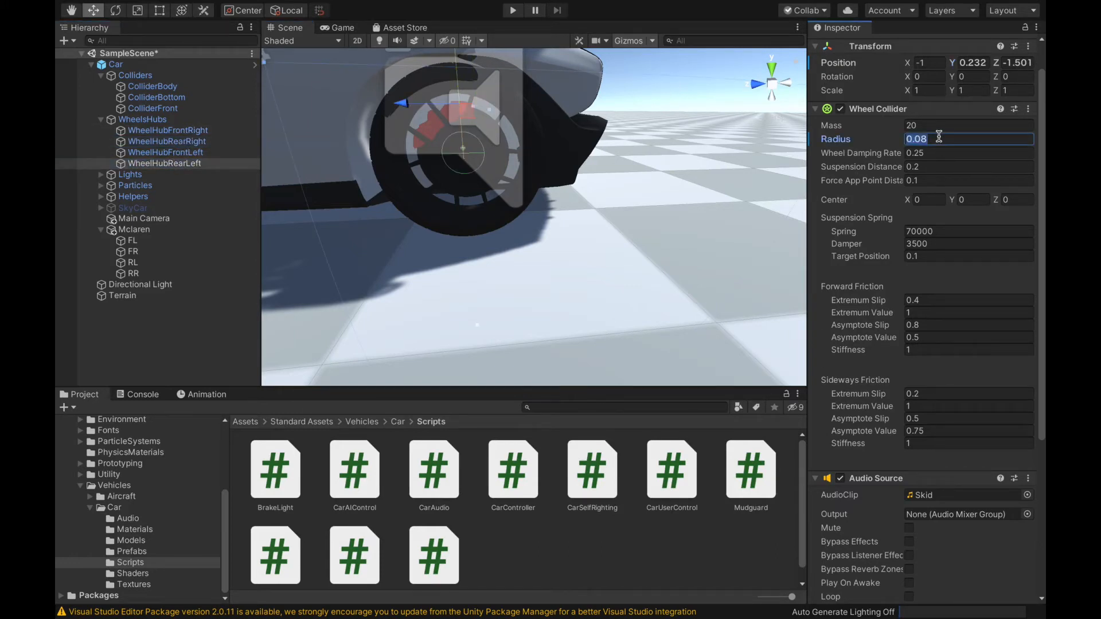
text(0.37)
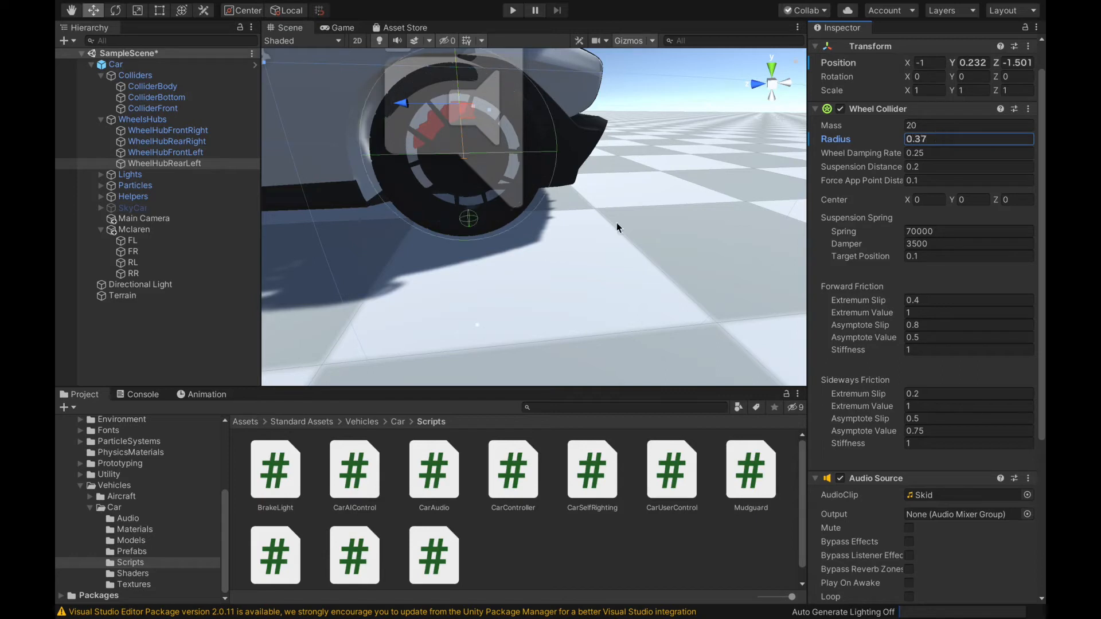
scroll(498, 222, down, 3)
drag(496, 102, 494, 103)
drag(443, 163, 442, 164)
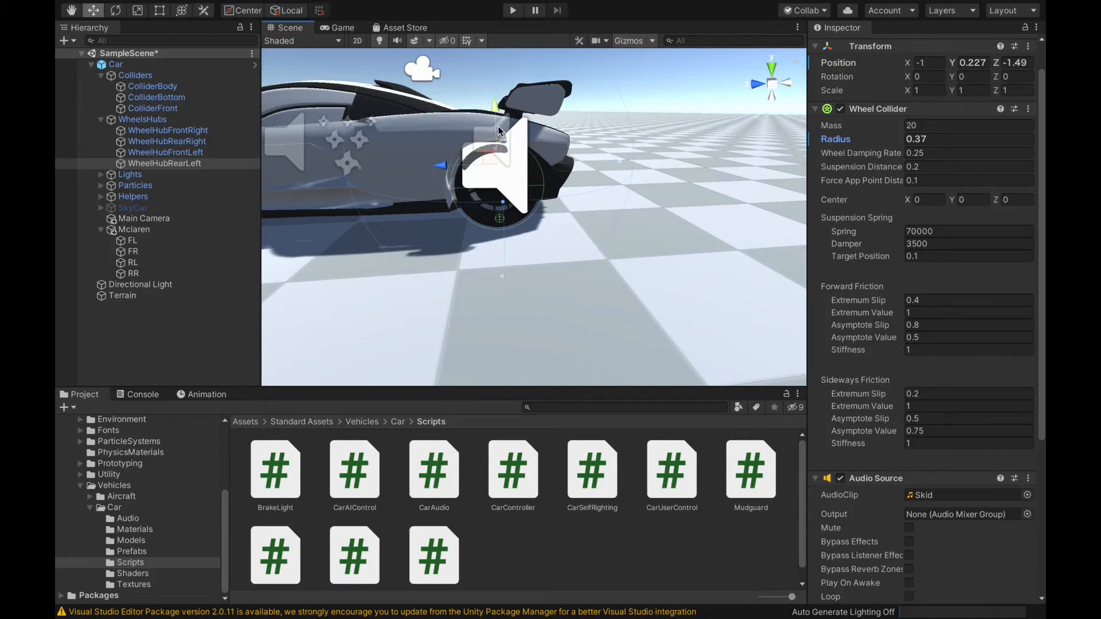
- Play-test the Mclaren in the game view, stop the test and frame the Car object in the scene
click(512, 11)
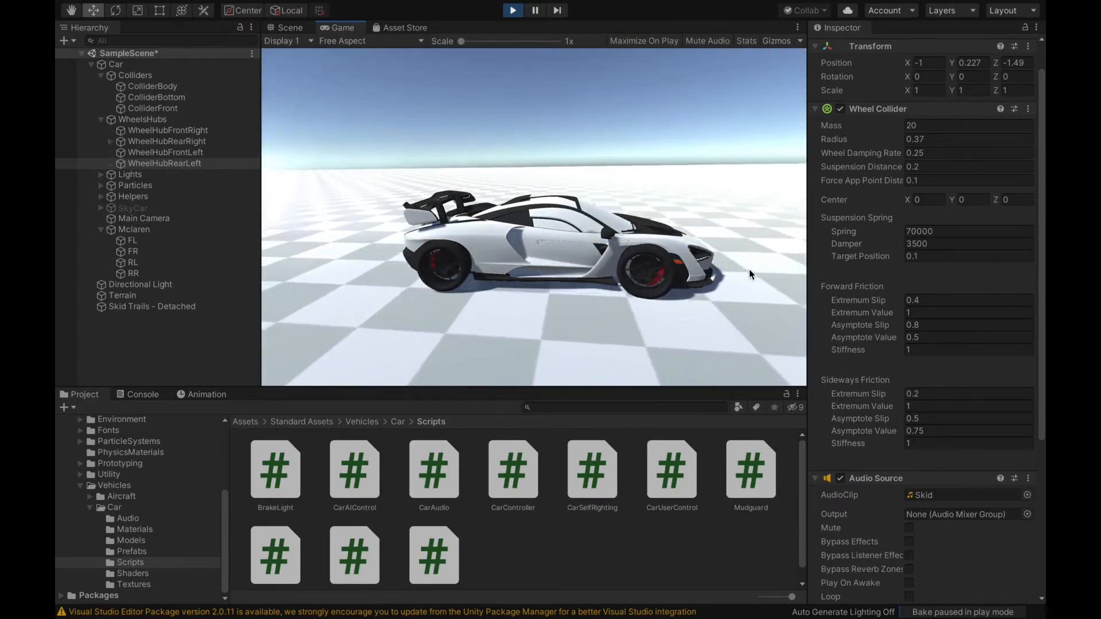
key(ctrl+p)
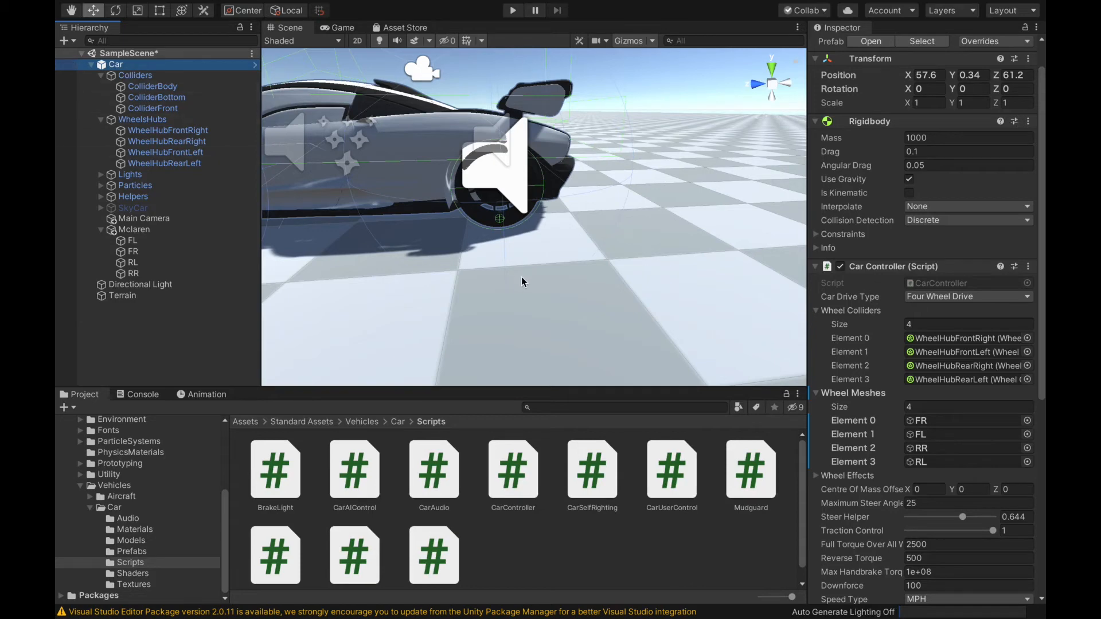
key(f)
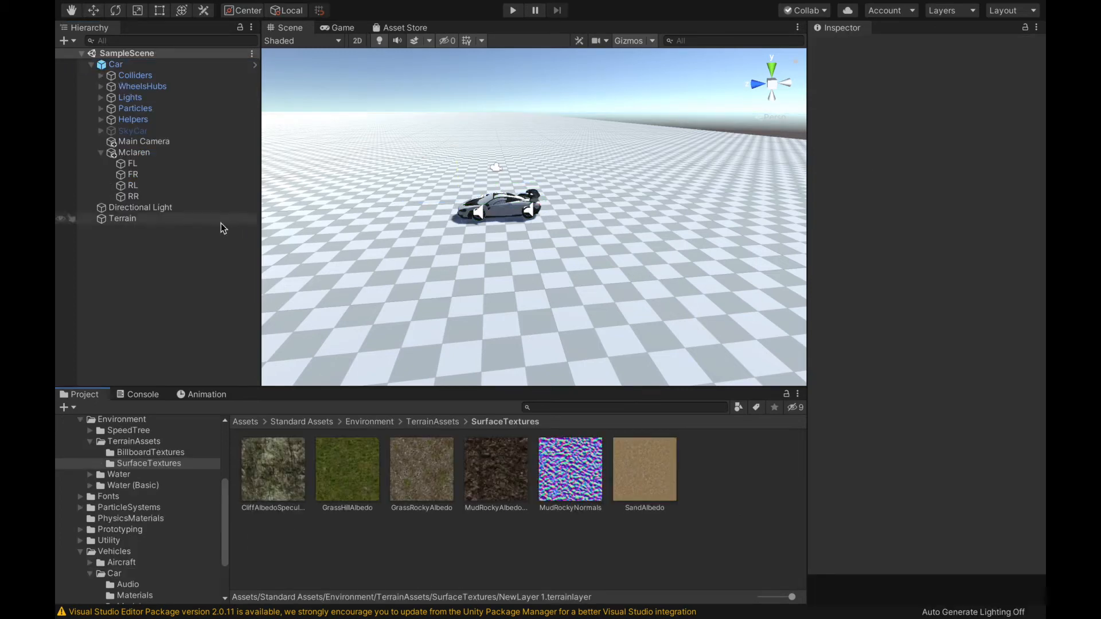
- Create a terrain layer from the SandAlbedo texture for painting the Terrain
click(131, 219)
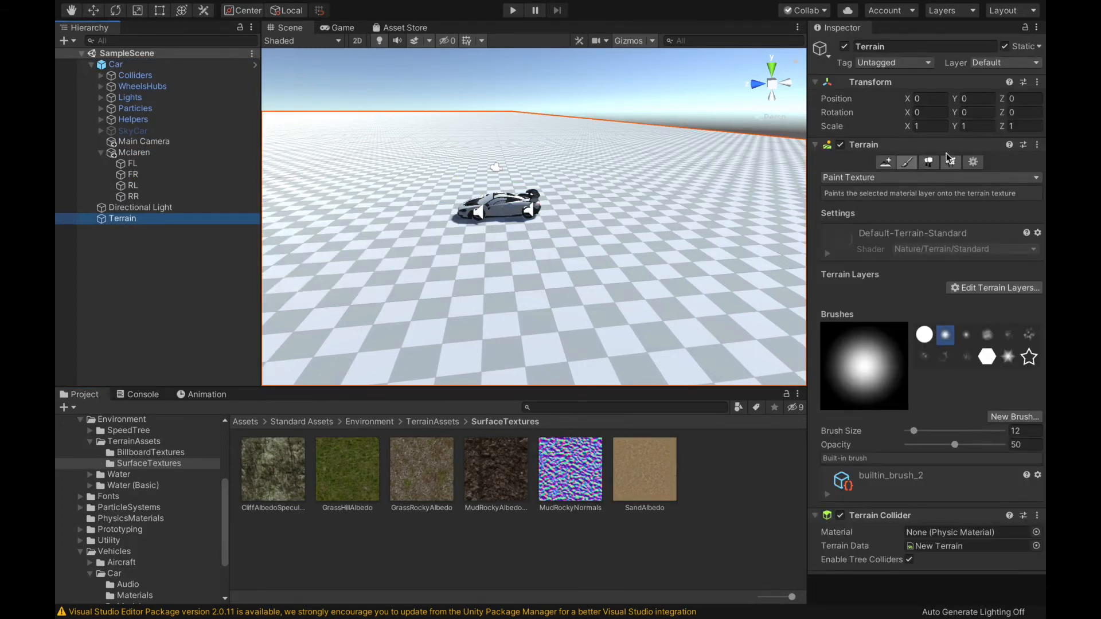
click(907, 163)
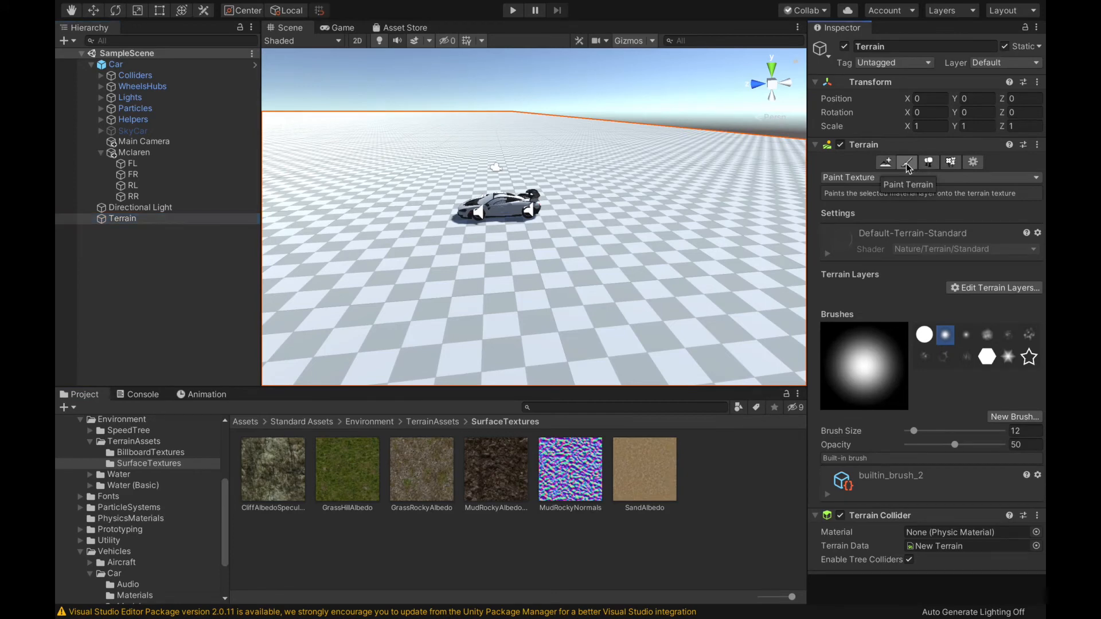
click(996, 288)
click(981, 295)
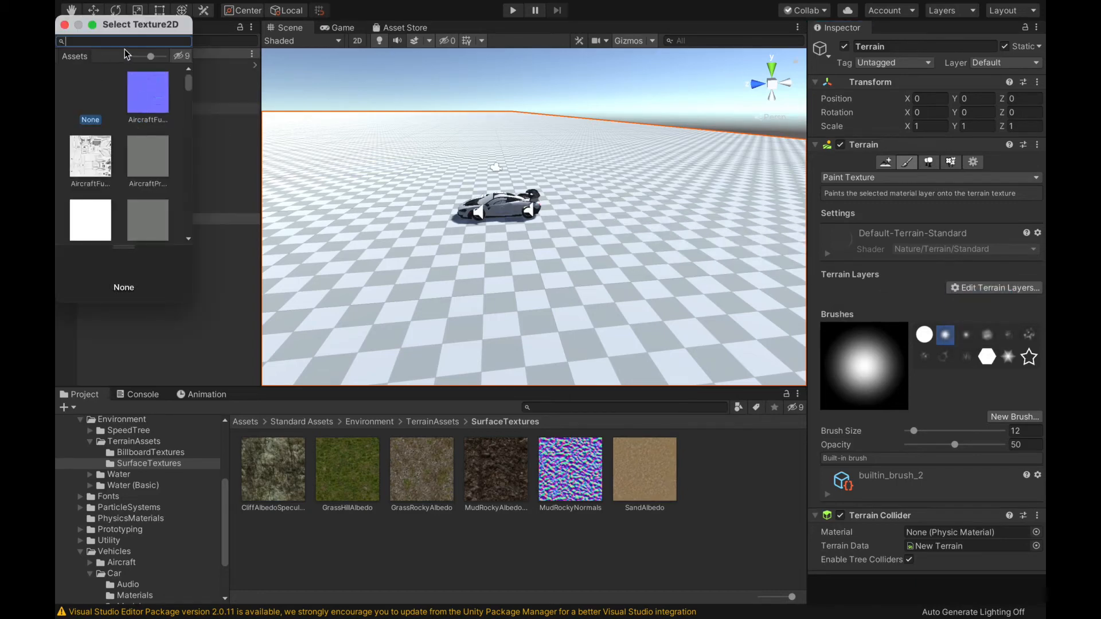
text(sand)
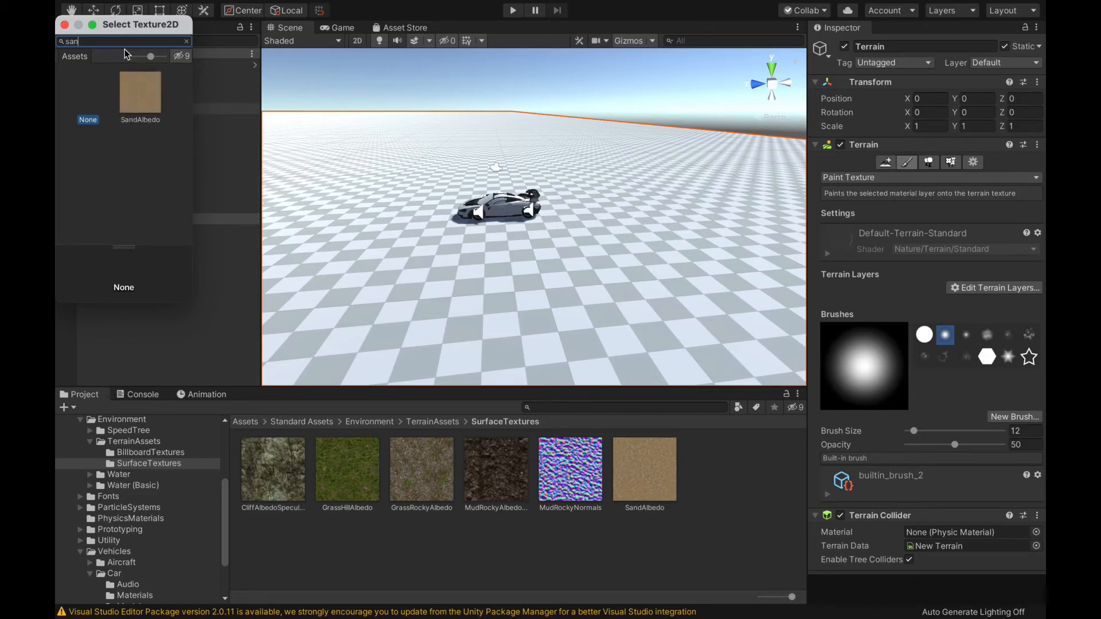
double_click(137, 113)
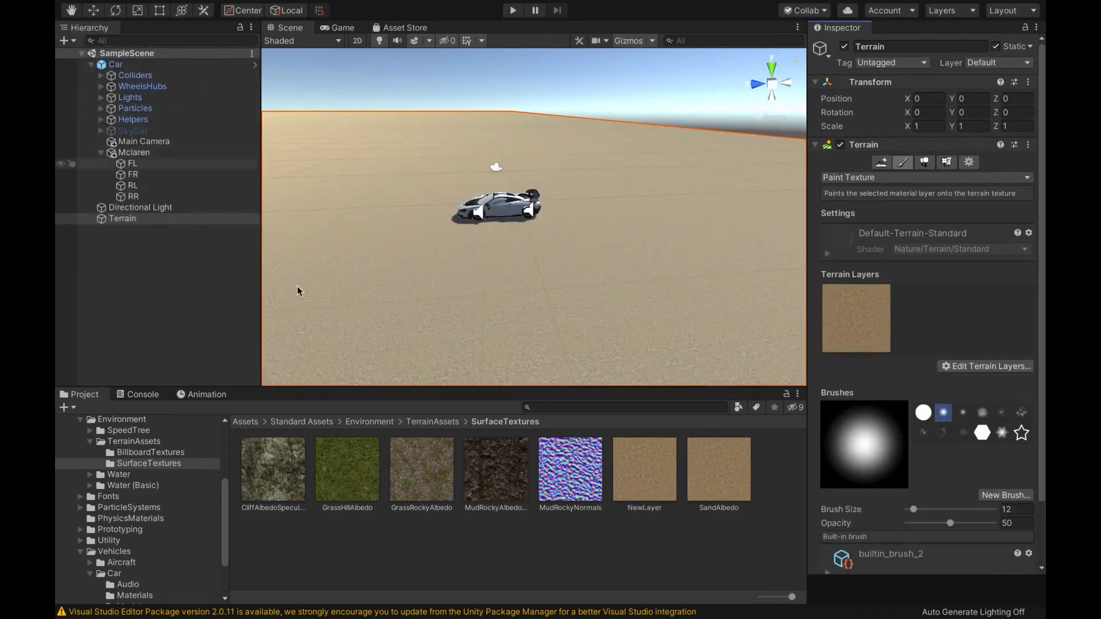
- Compare the NewLayer terrain layer with the SandAlbedo texture and delete NewLayer from the SurfaceTextures folder
click(646, 474)
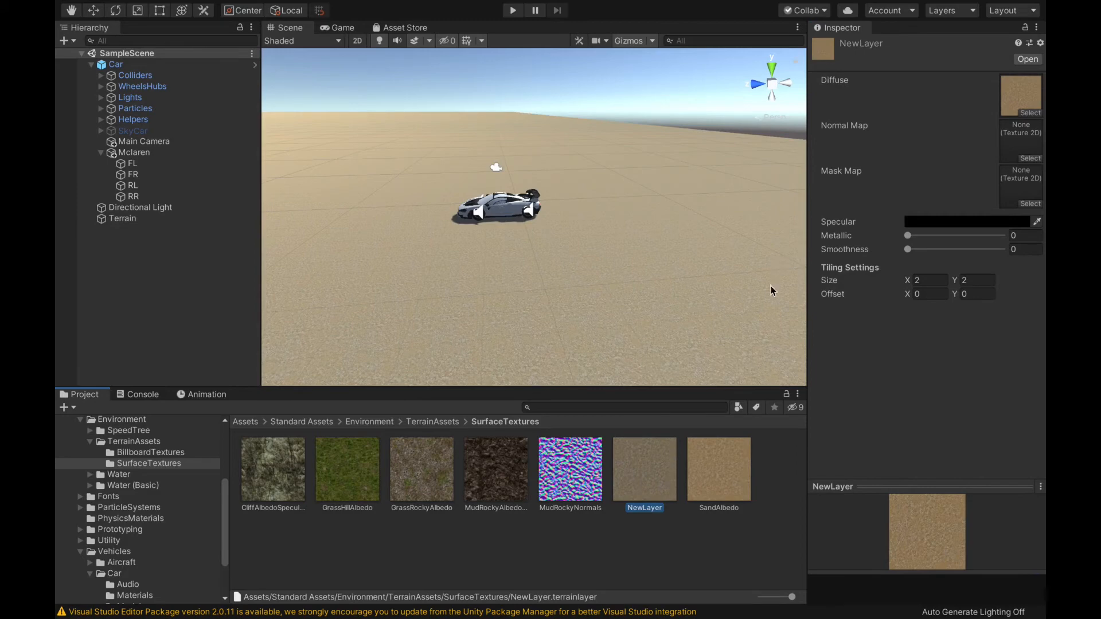
click(717, 466)
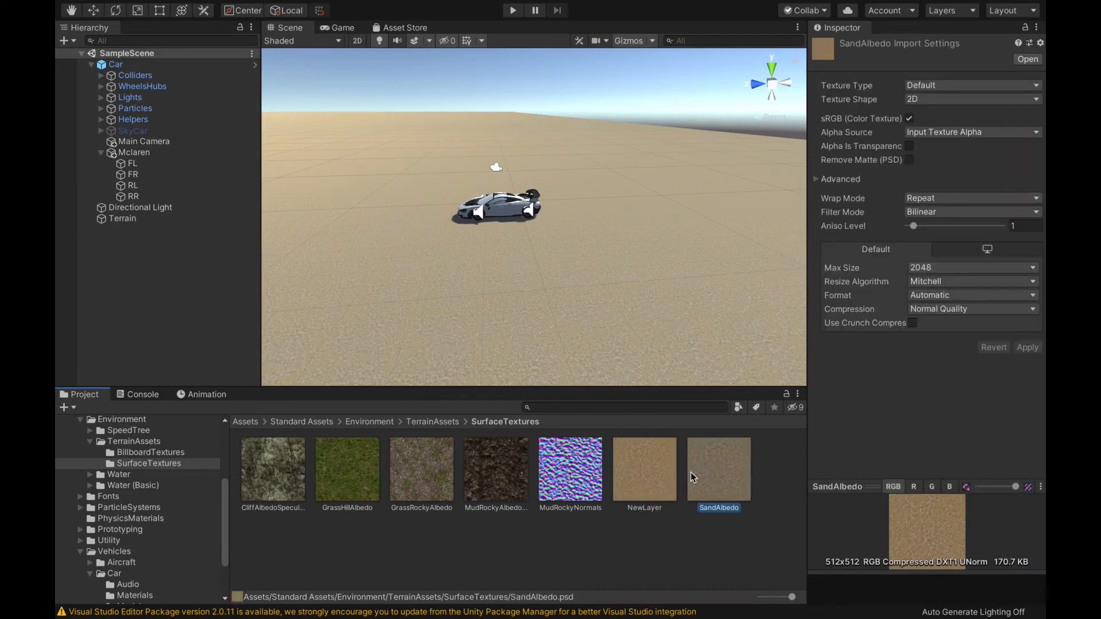
click(660, 477)
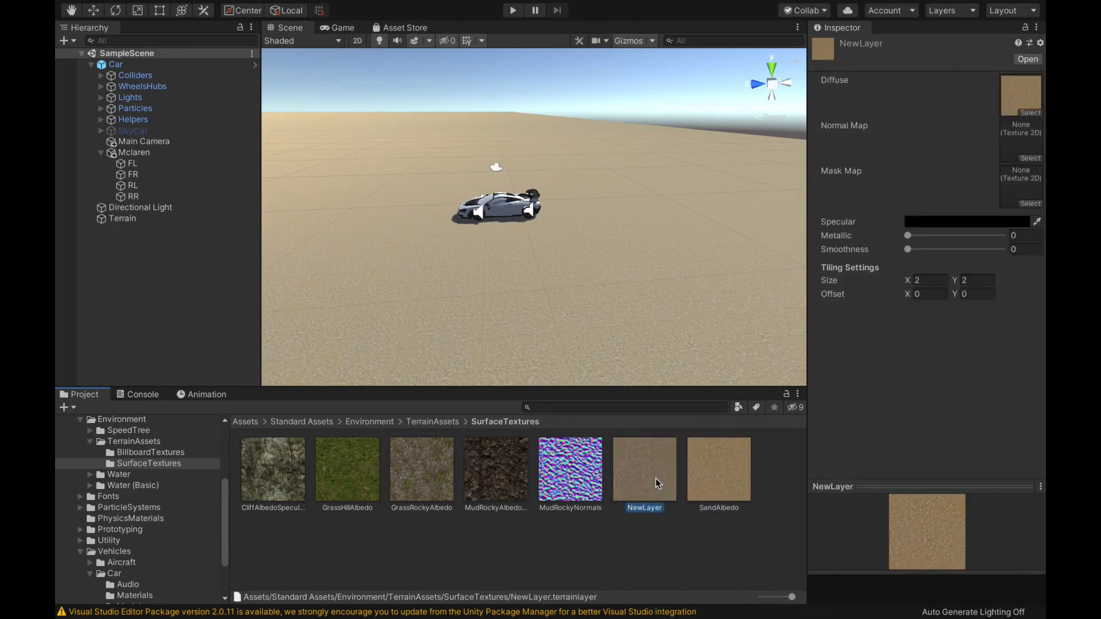
right_click(655, 478)
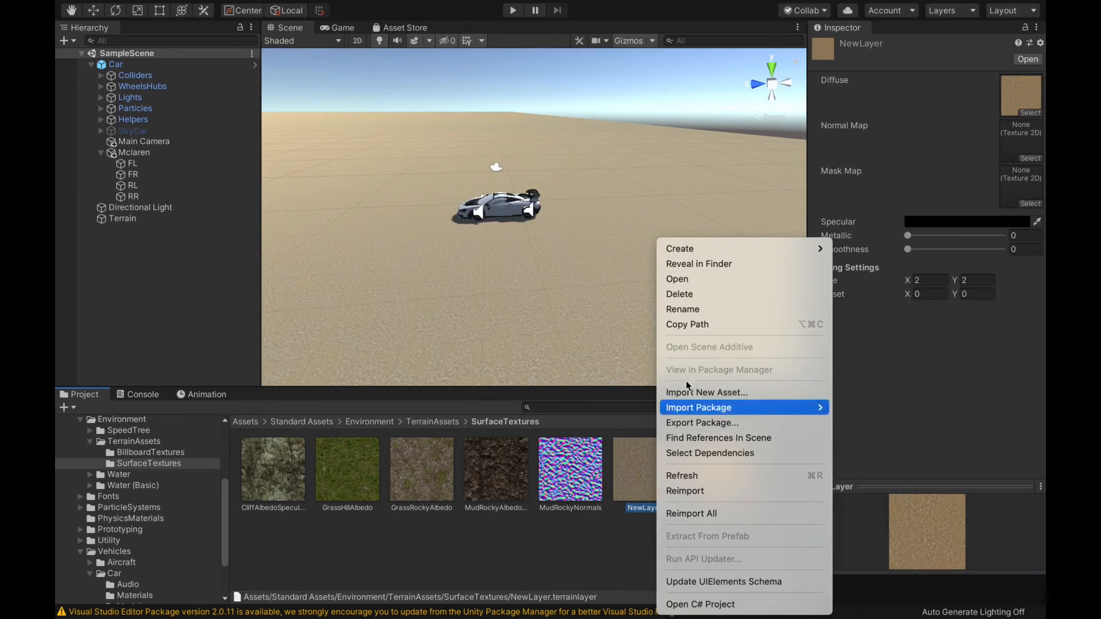
click(683, 293)
click(606, 280)
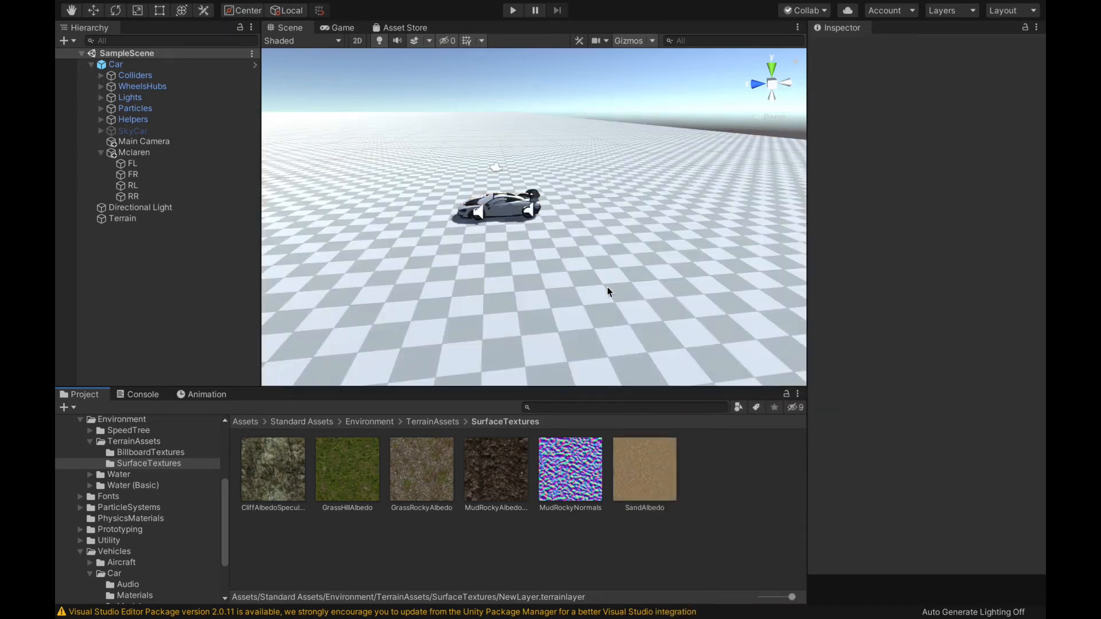
- Duplicate the SandAlbedo texture and convert the original SandAlbedo into a normal map created from grayscale
click(657, 472)
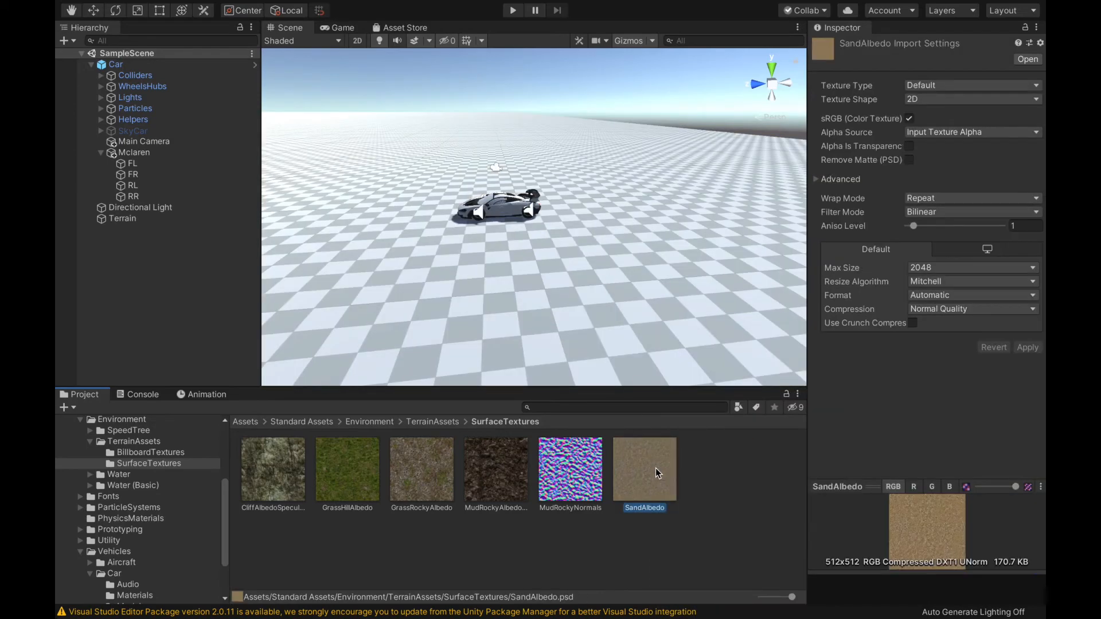
key(ctrl+d)
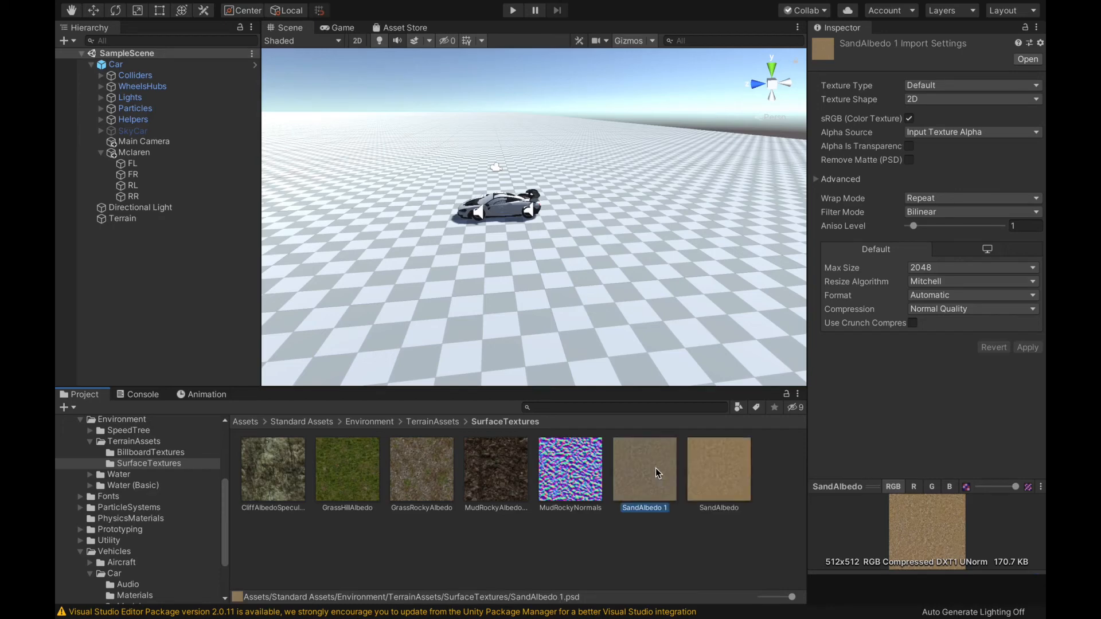
click(706, 473)
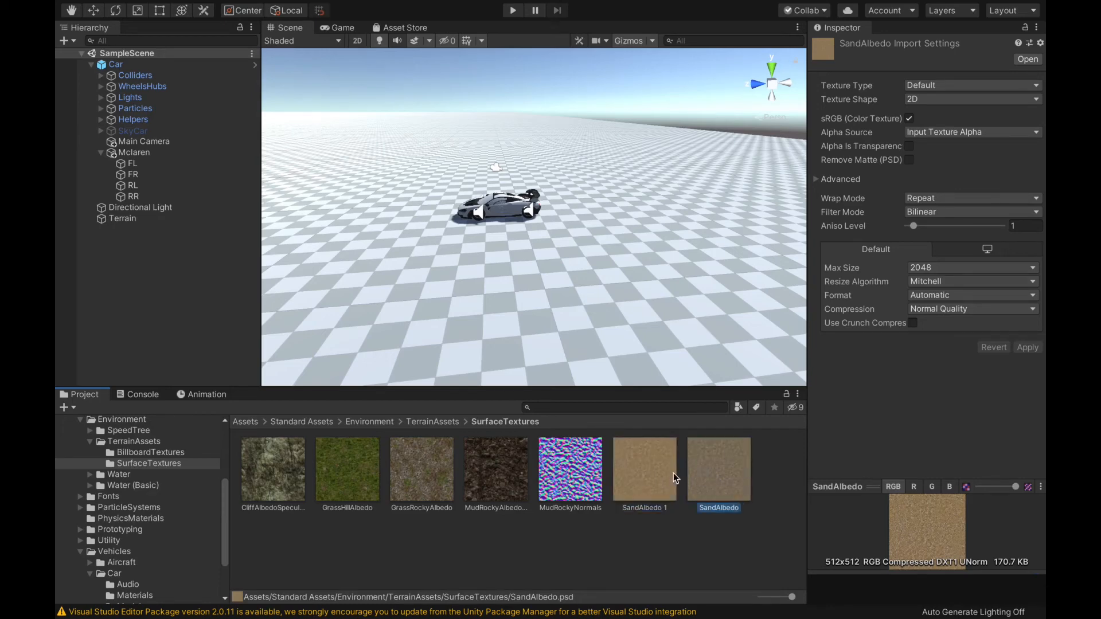
click(1032, 87)
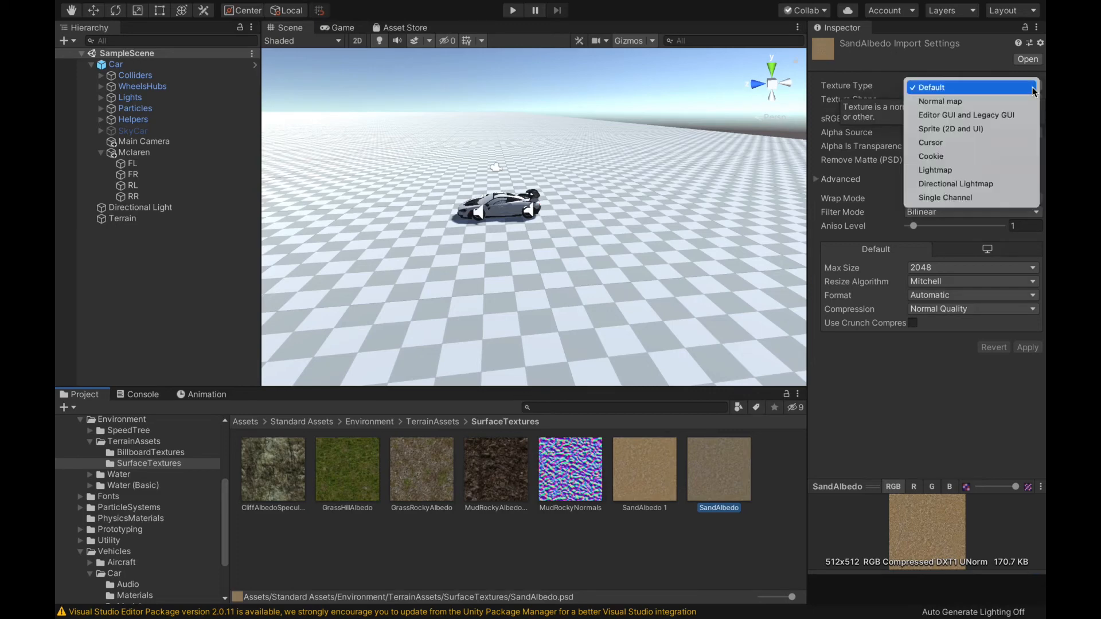
click(962, 102)
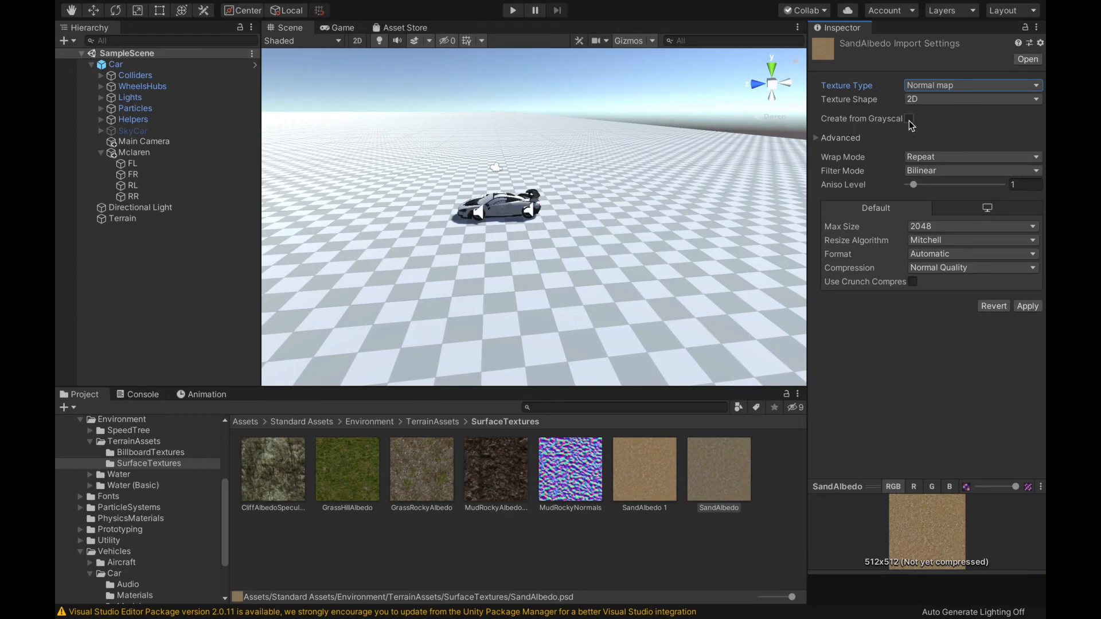
click(909, 119)
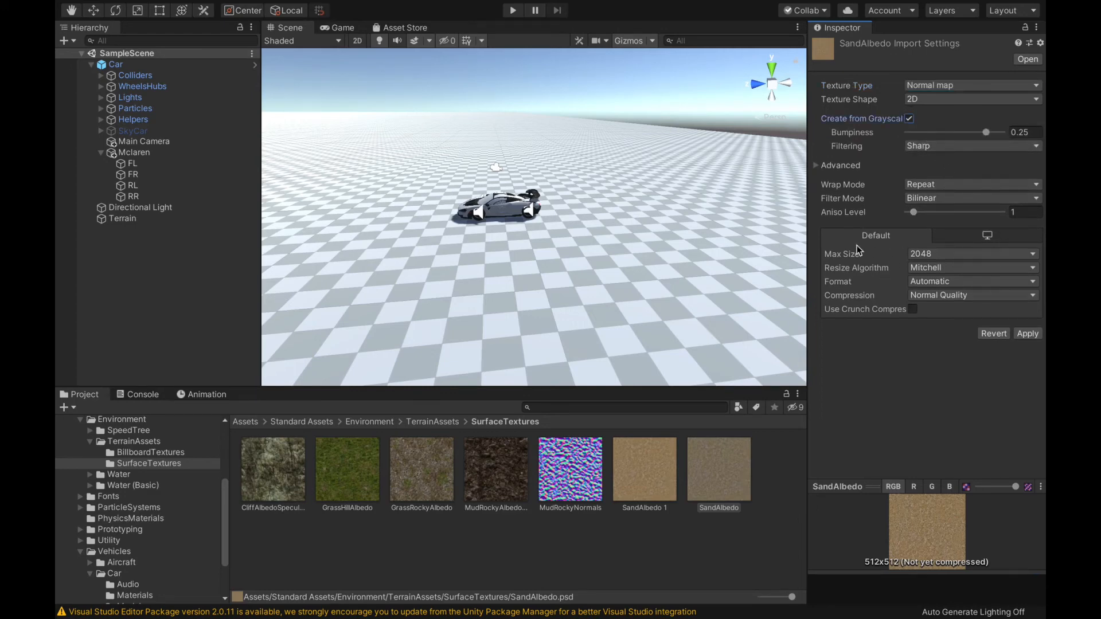
click(1026, 334)
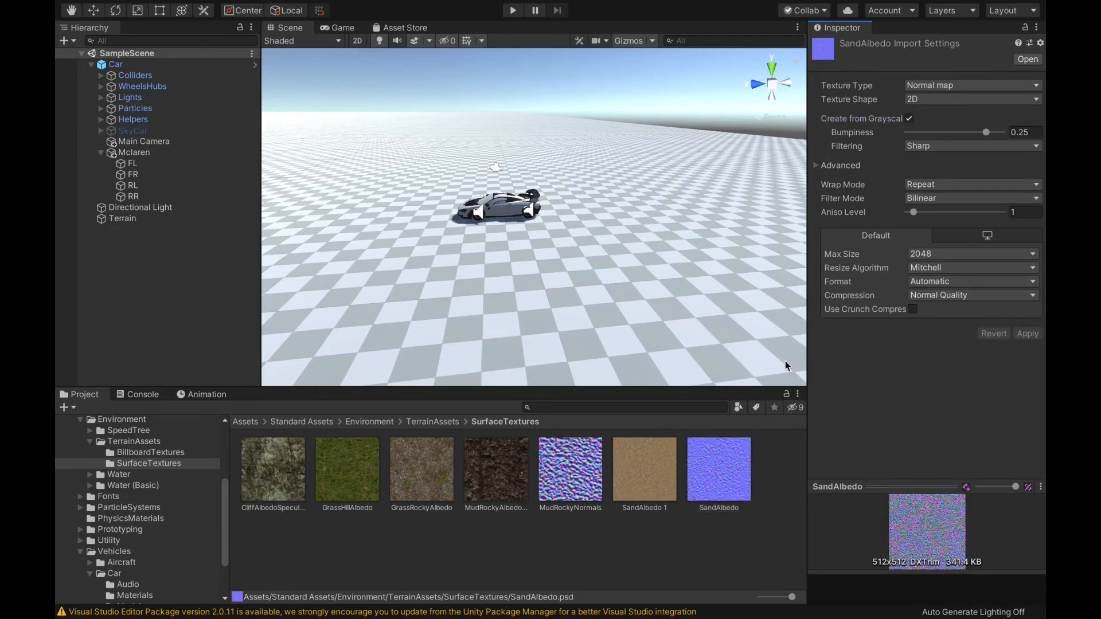
- Remove the empty terrain layer from the Terrain object's Paint Texture layers
click(132, 222)
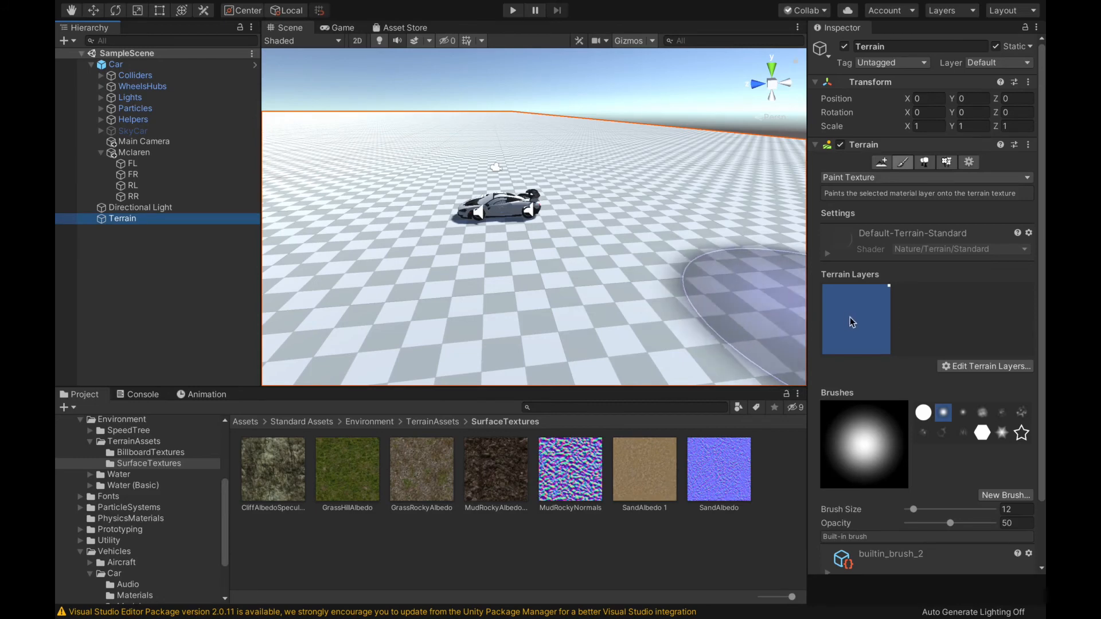
click(978, 366)
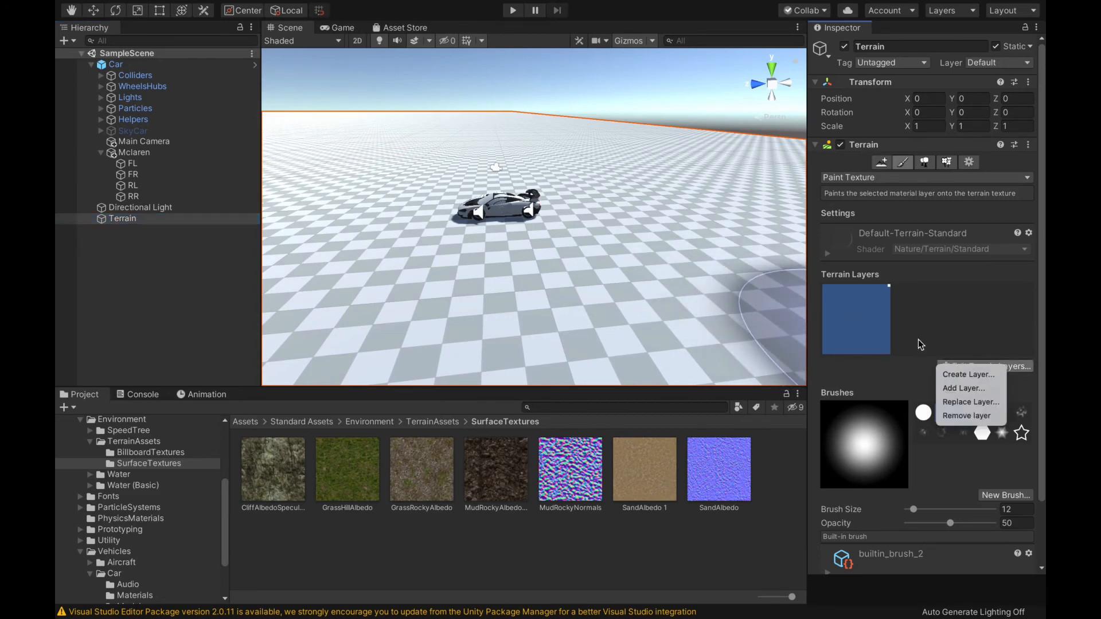
click(952, 338)
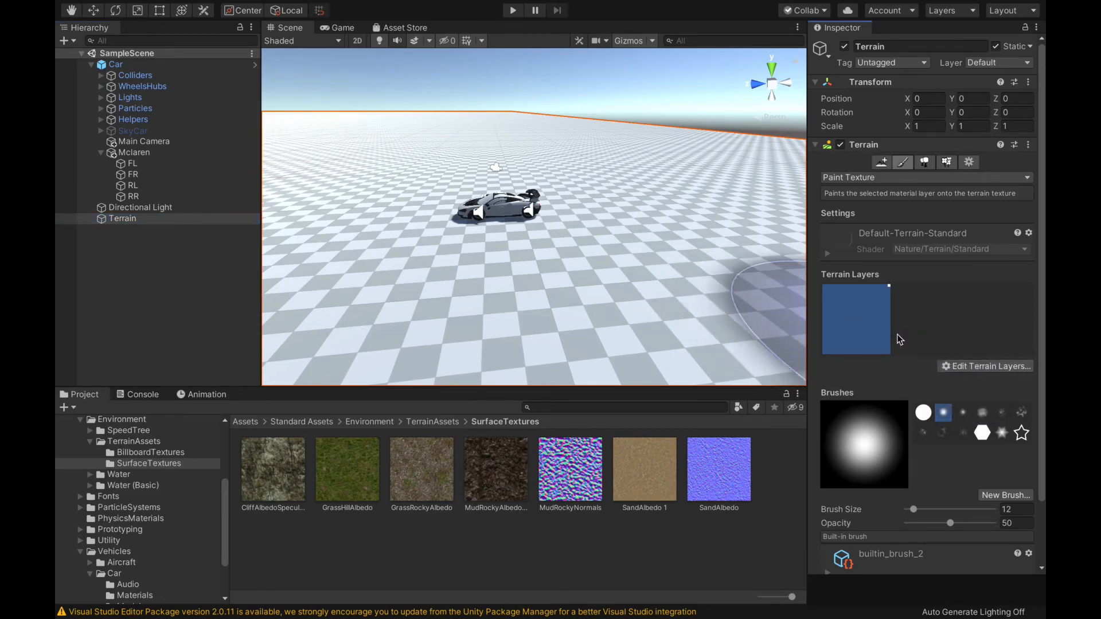
click(953, 366)
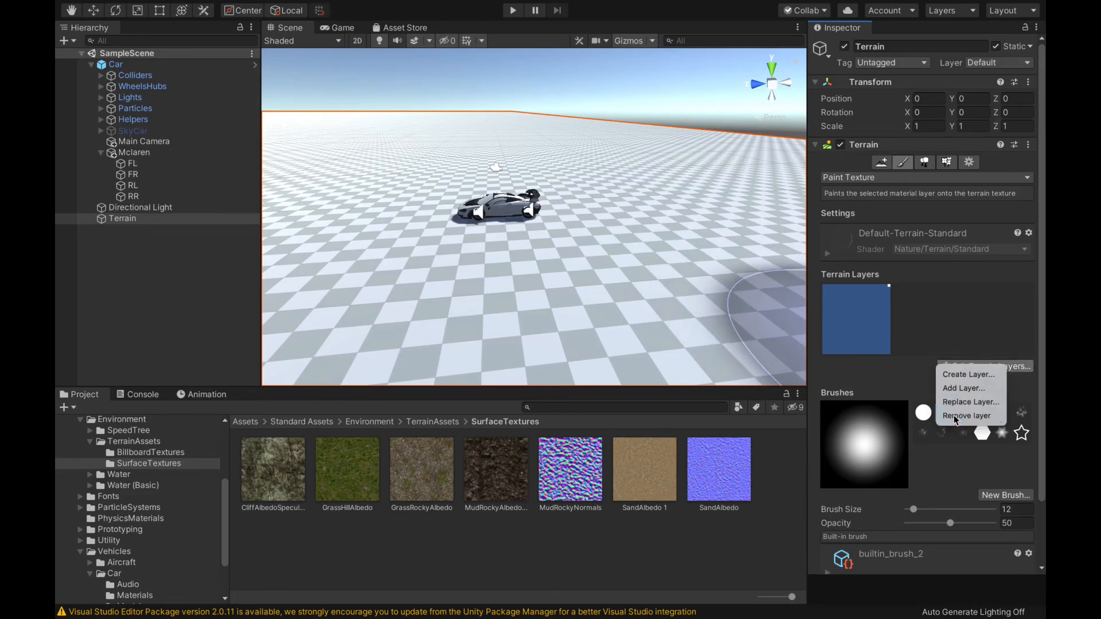
click(954, 415)
click(968, 288)
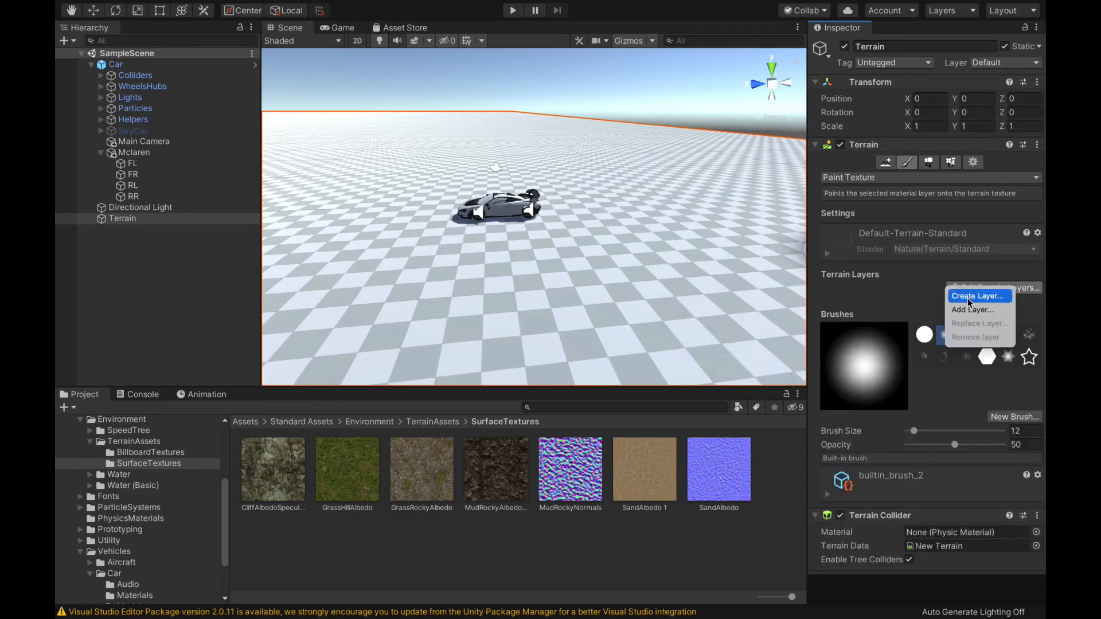
click(974, 296)
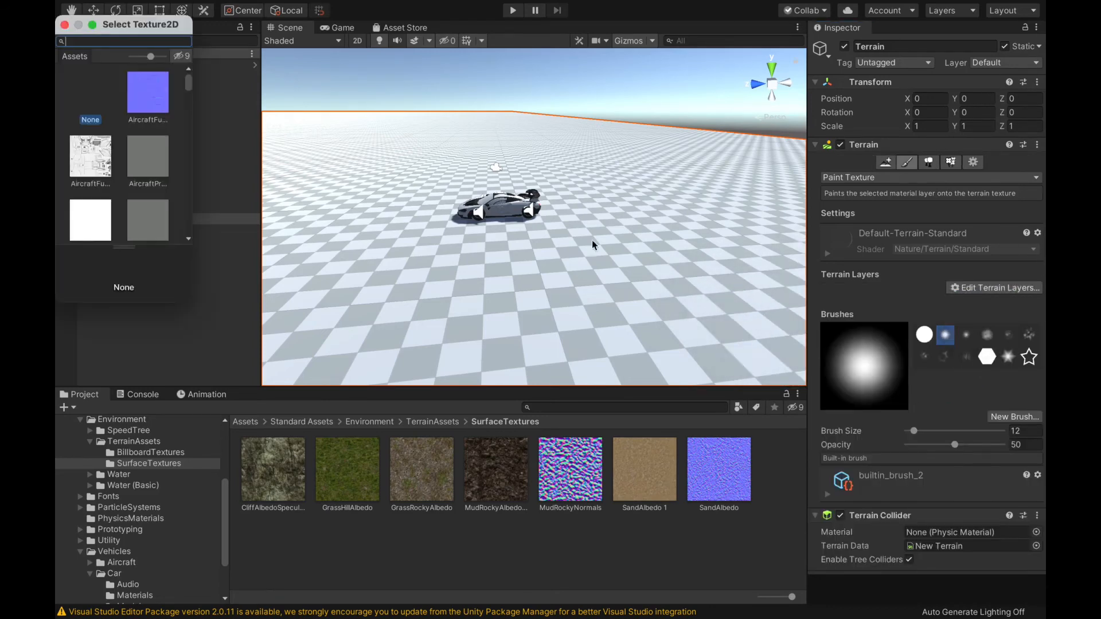
scroll(150, 135, down, 1)
scroll(149, 120, up, 1)
click(650, 490)
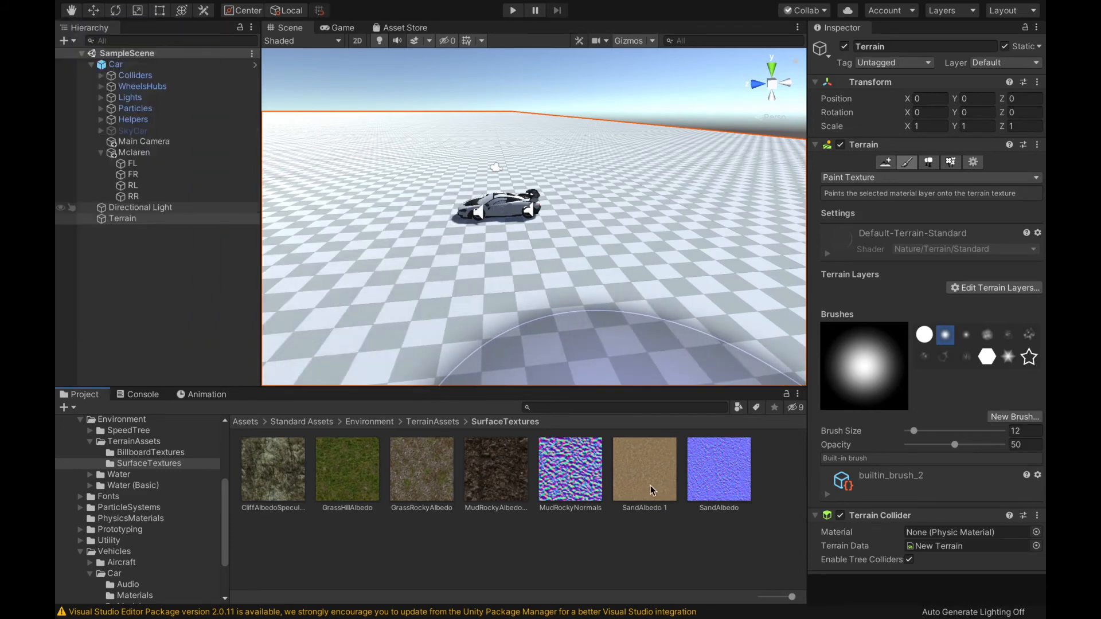
- Create a terrain layer on the Terrain from the SandAlbedo 1 texture, searching the textures for "sand"
click(985, 288)
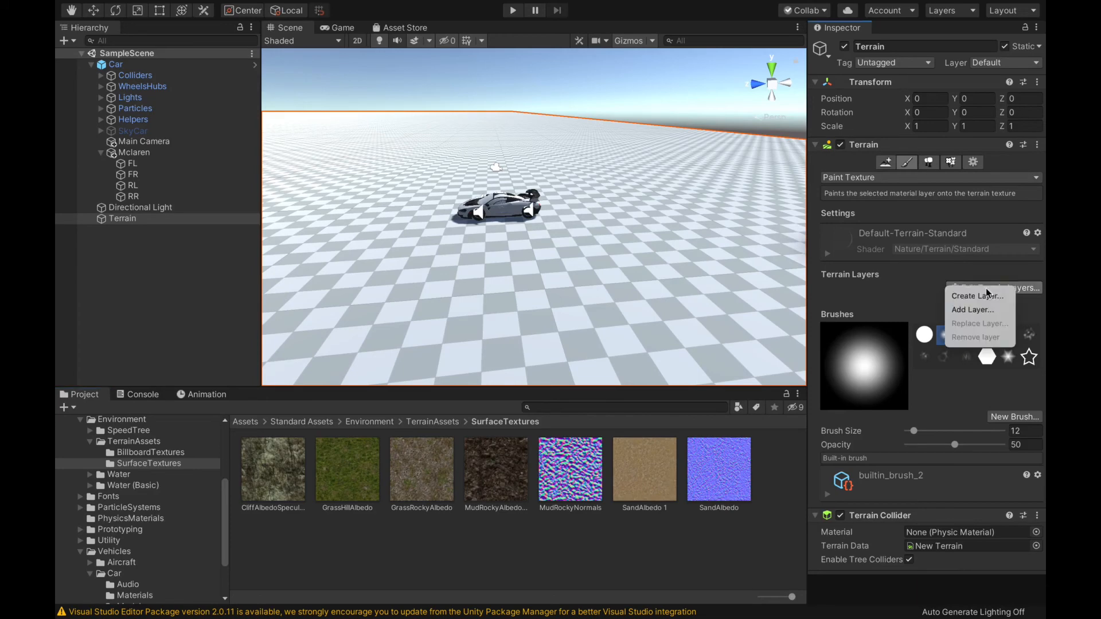
click(986, 294)
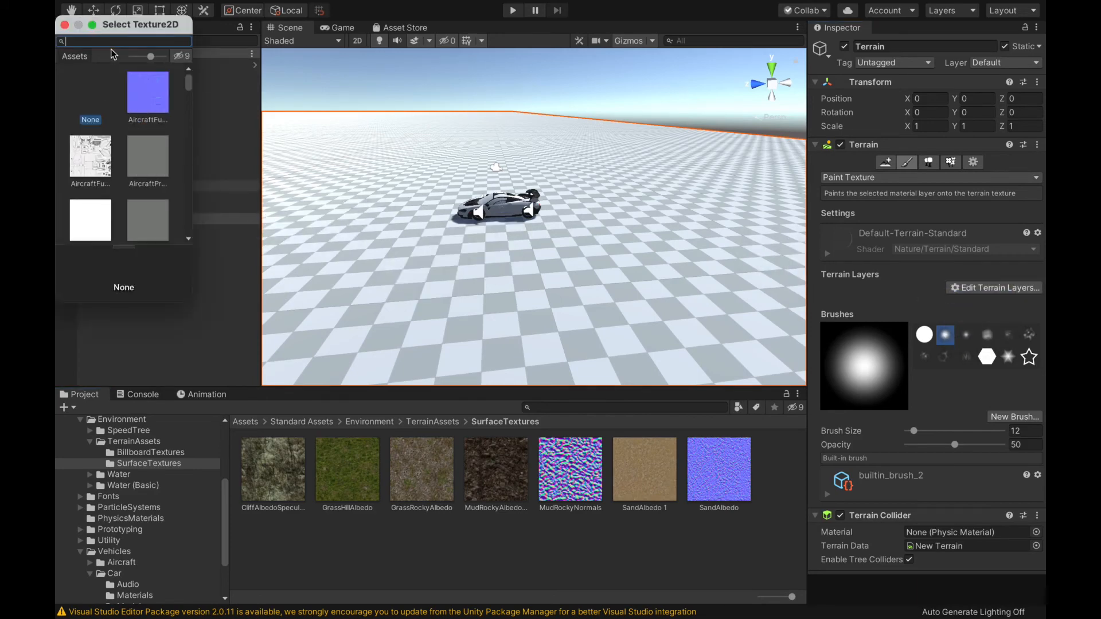
text(sand)
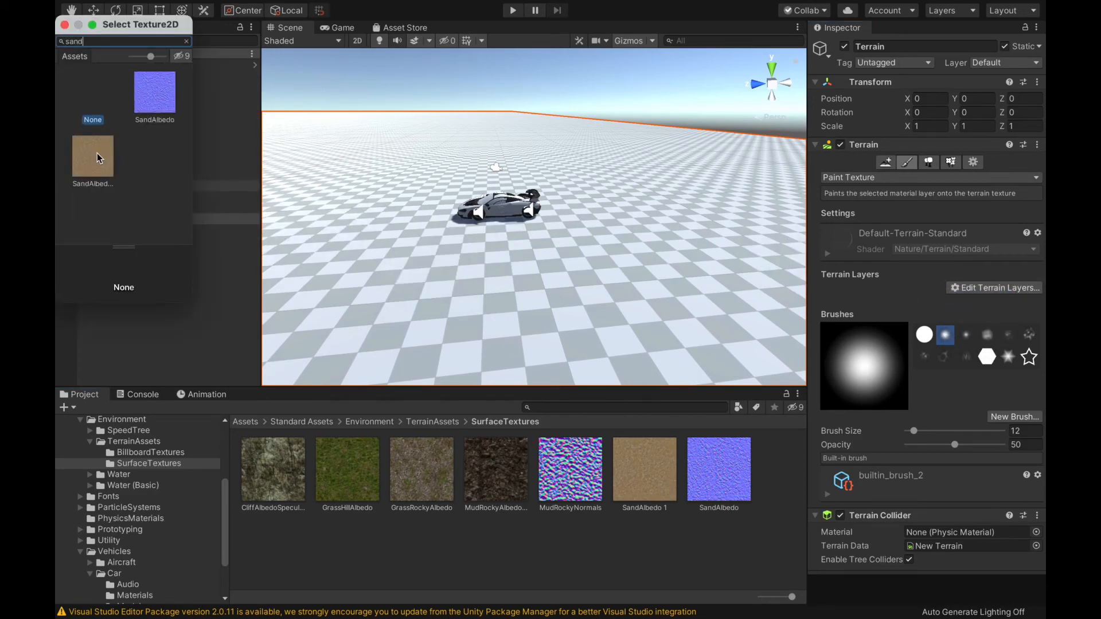
double_click(98, 155)
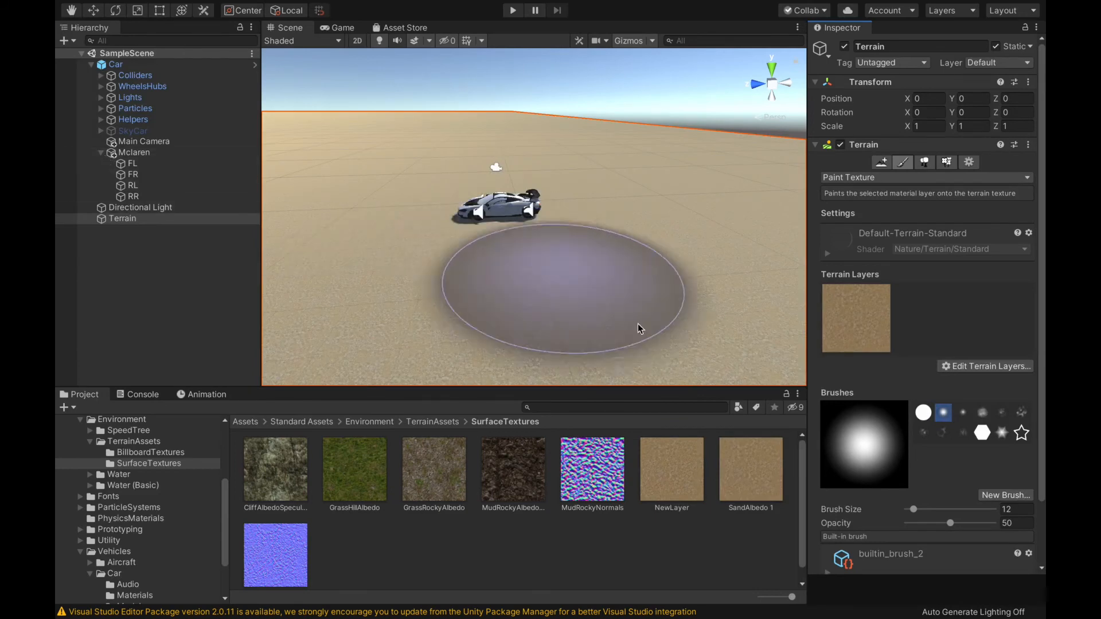
- Assign the SandAlbedo normal map texture as the Normal Map of the sand terrain layer
scroll(693, 497, down, 1)
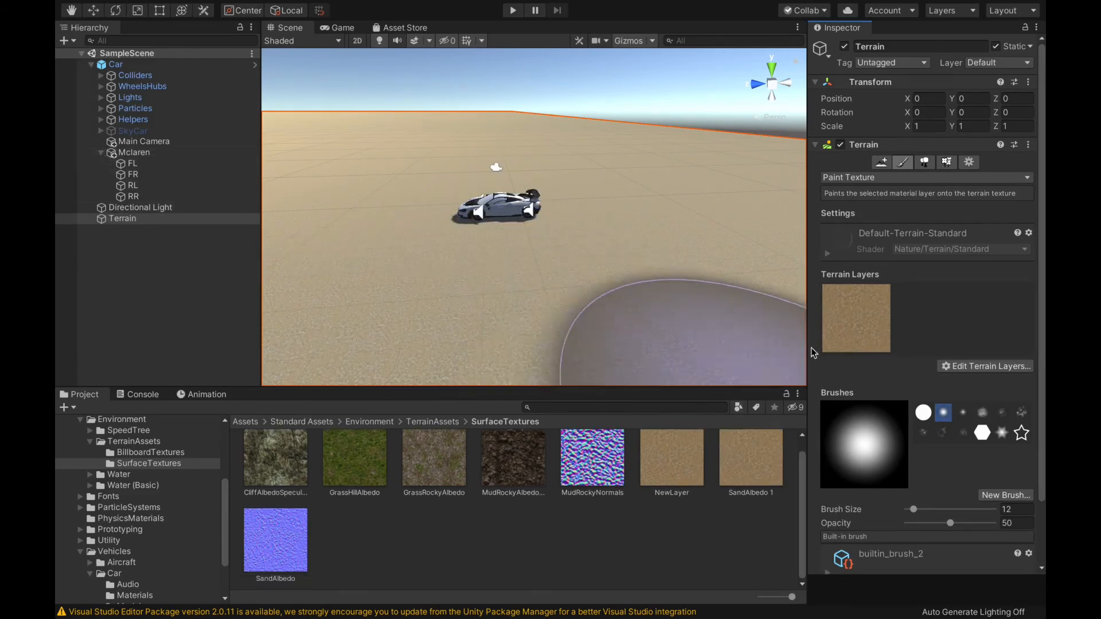
click(843, 338)
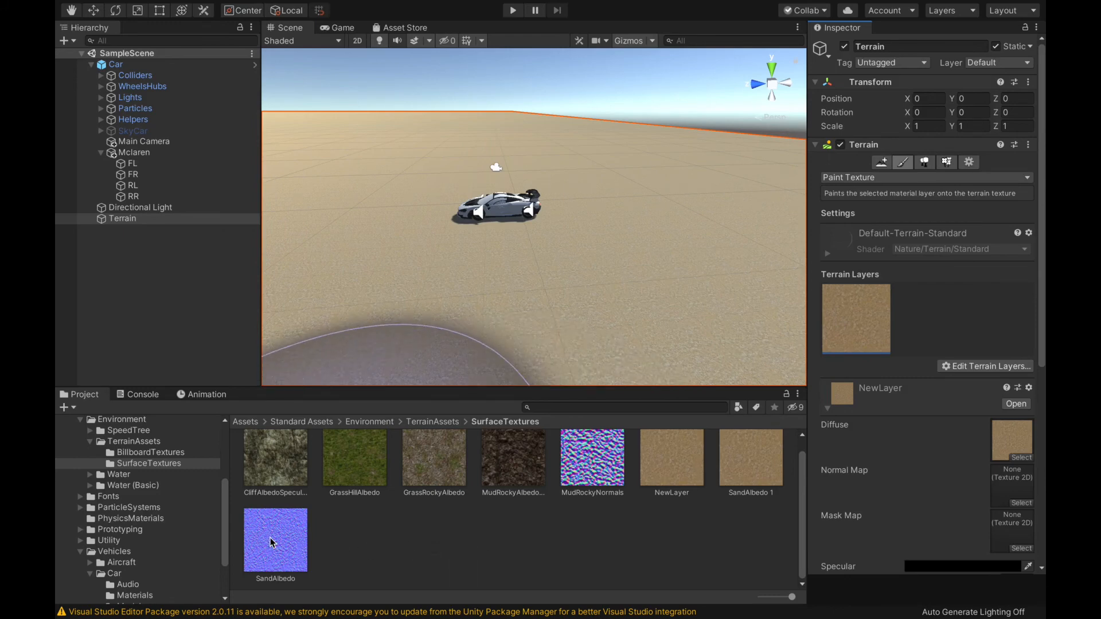
mouse_move(273, 542)
mouse_down()
mouse_move(900, 477)
mouse_move(1001, 482)
mouse_up()
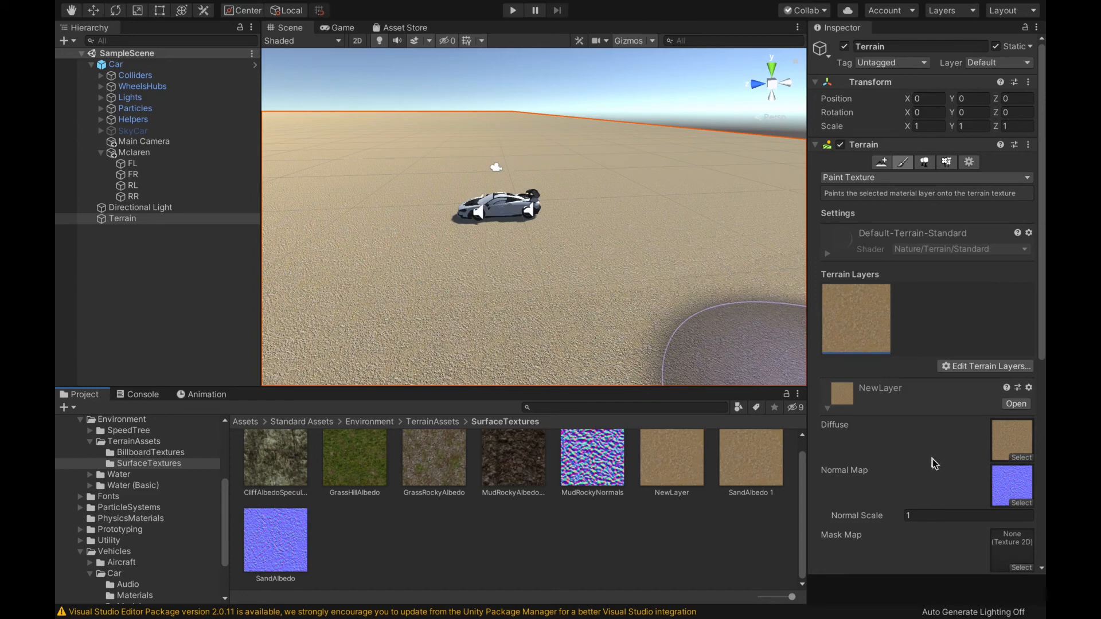
- Set the sand terrain layer's Normal Scale to 10
scroll(921, 493, down, 3)
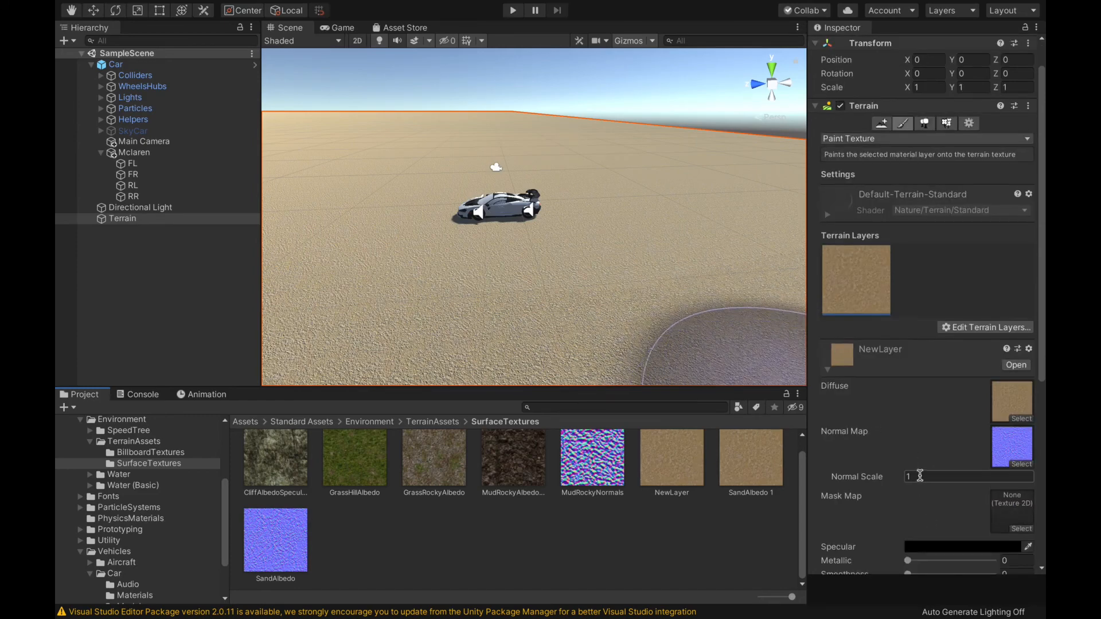
click(920, 476)
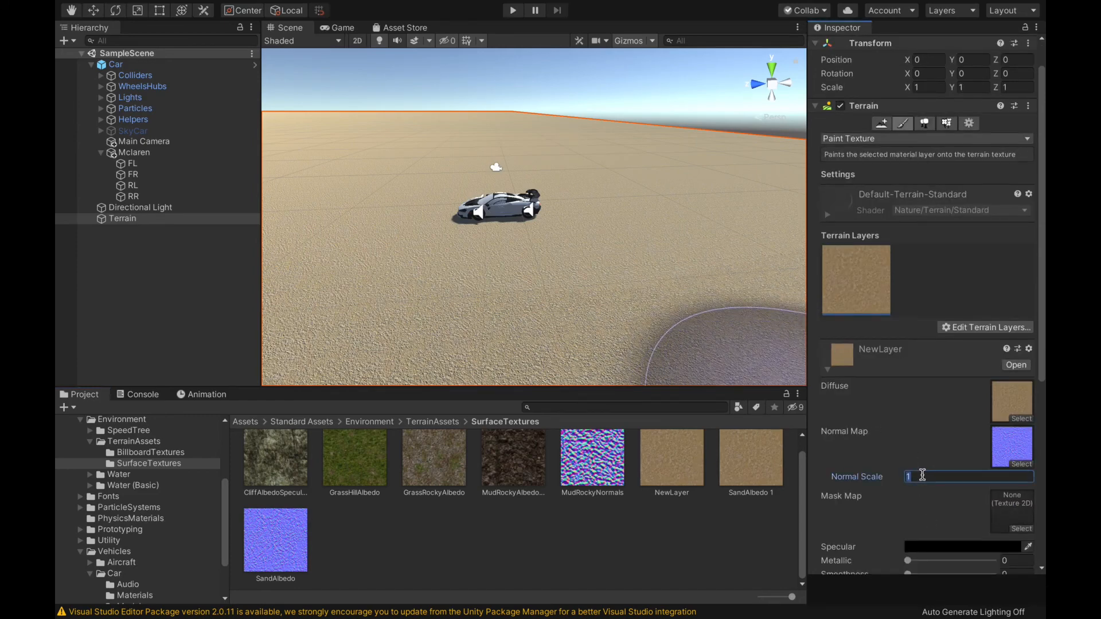
click(922, 476)
text(5)
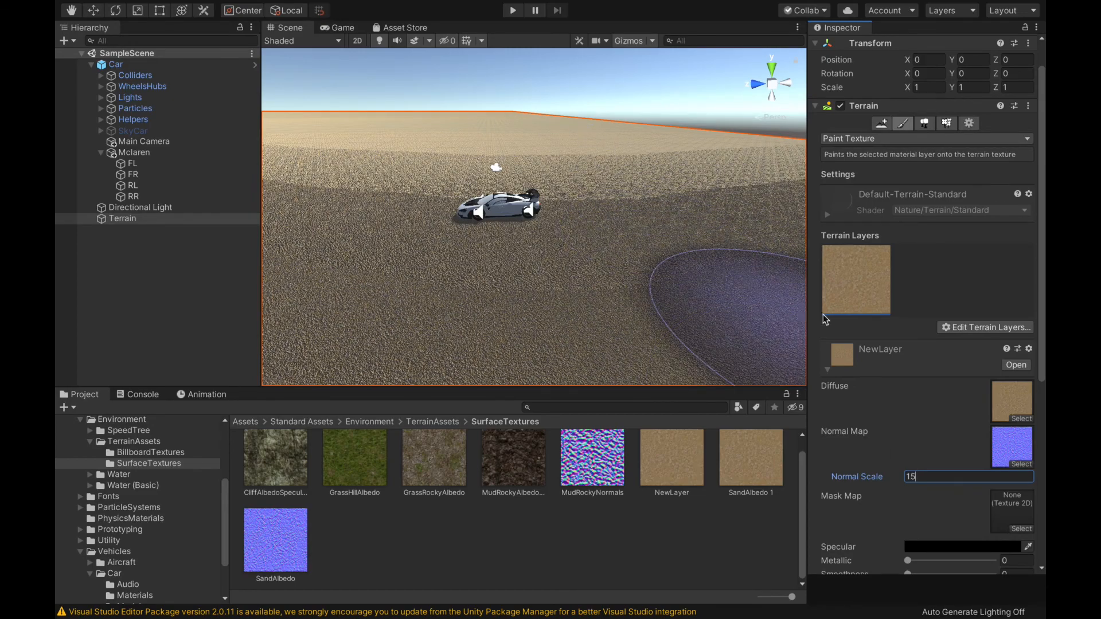
- Set the sand terrain layer's tiling size to X 5 and Y 5
scroll(825, 319, down, 4)
click(925, 404)
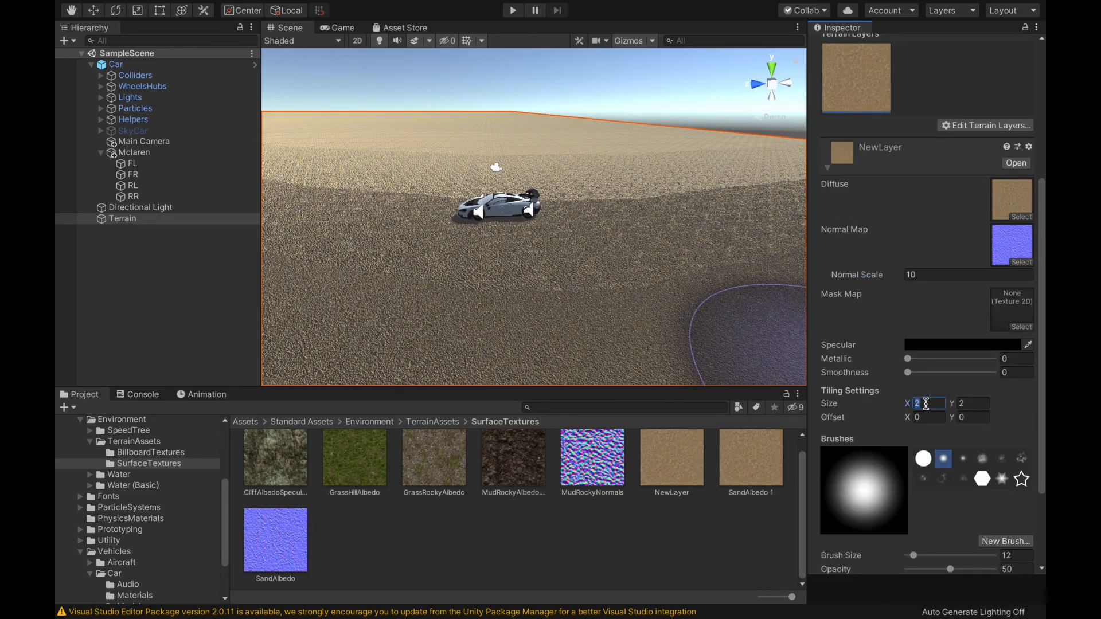
text(5)
click(980, 404)
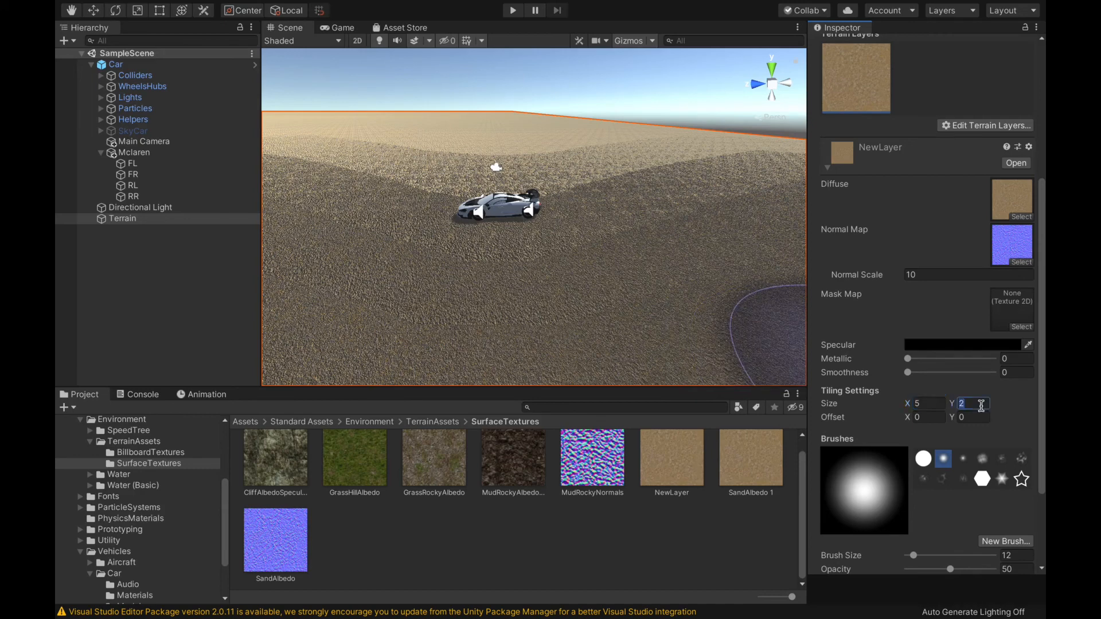
text(5)
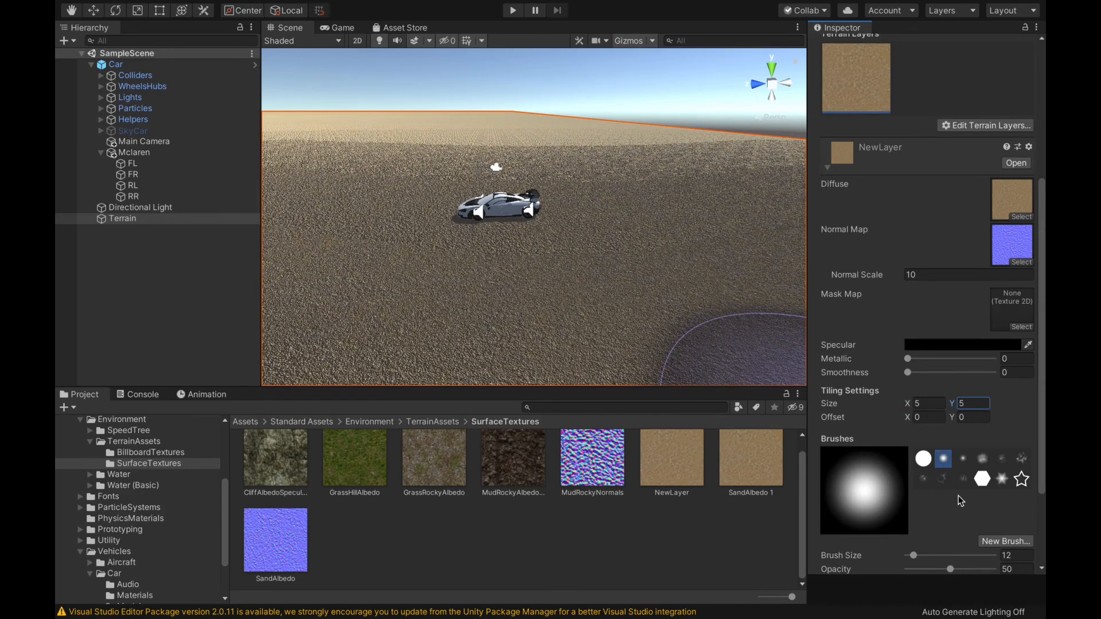
scroll(958, 495, down, 4)
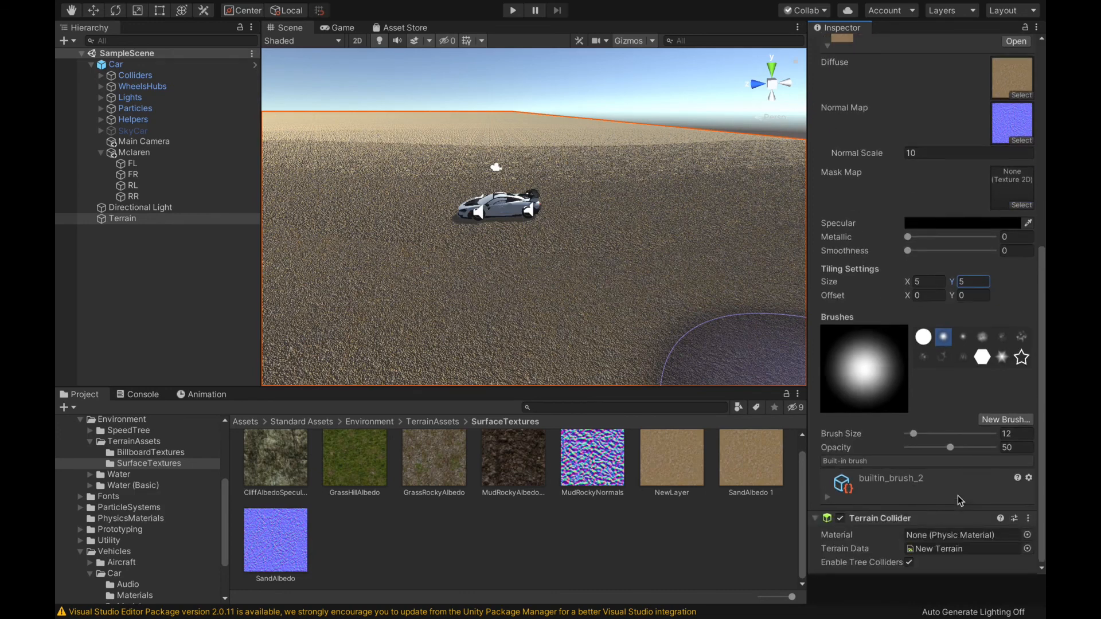
scroll(898, 487, down, 10)
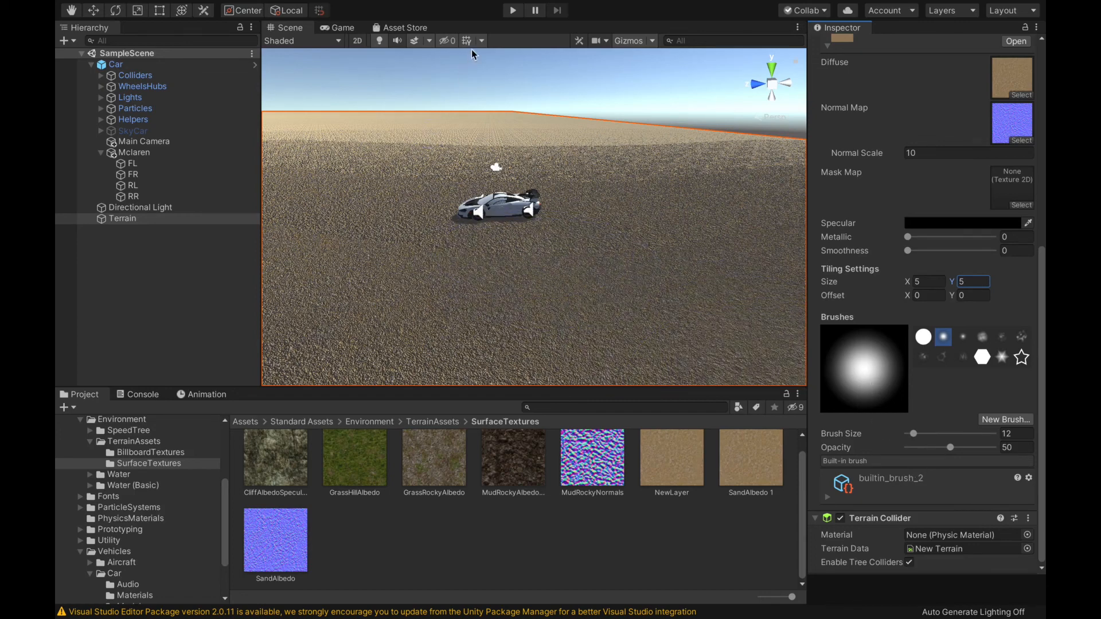
- Play-test driving and steering the Mclaren on the sand terrain, then stop the test
click(510, 12)
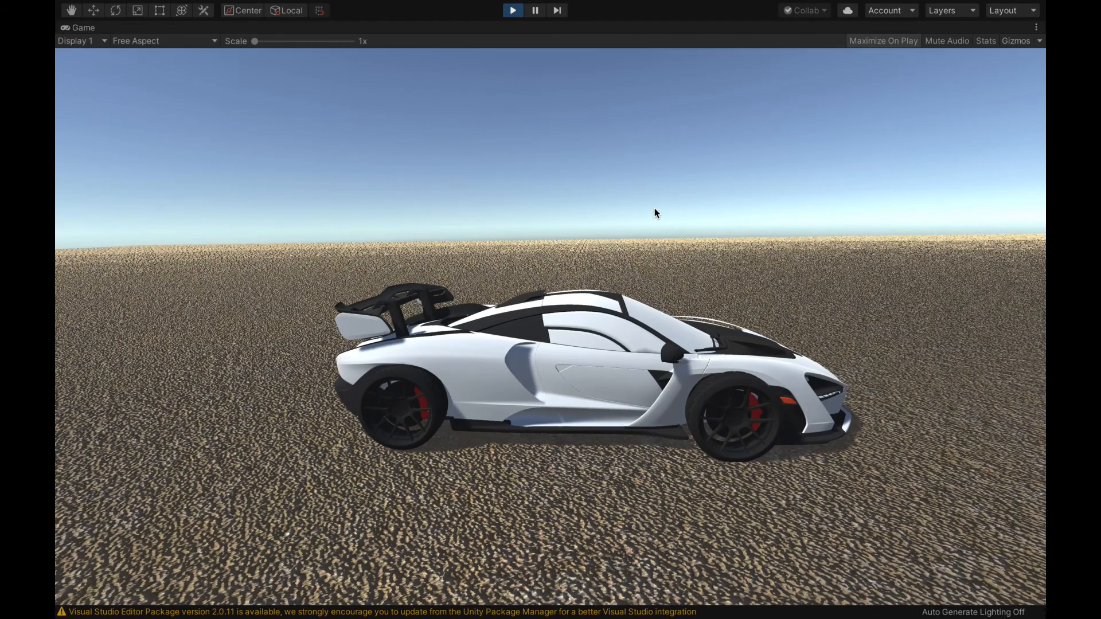
key(w)
key(a)
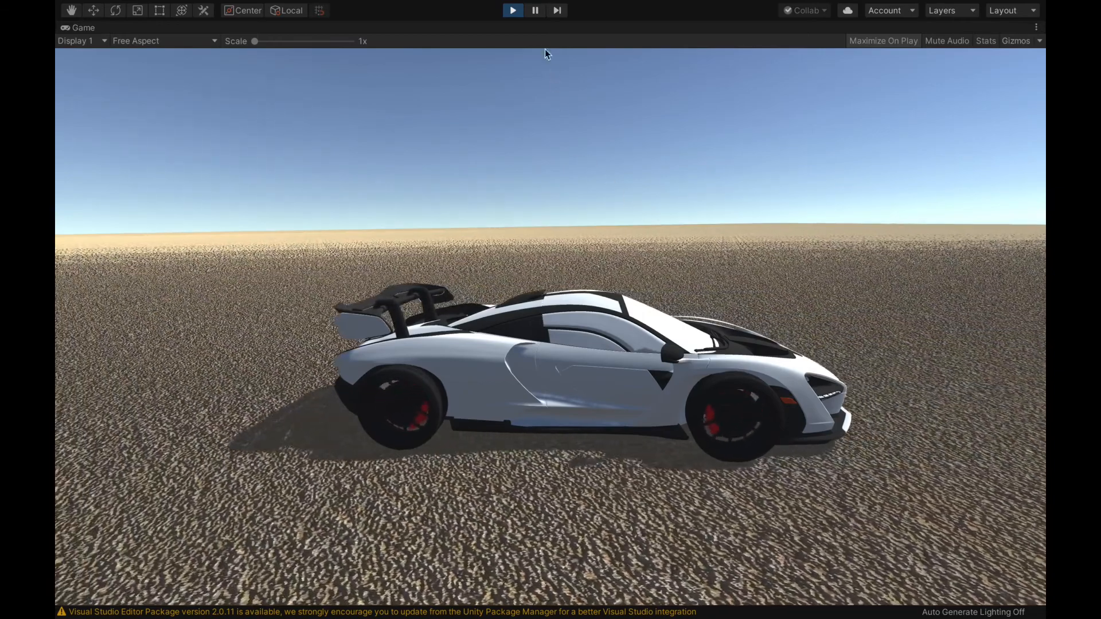
click(515, 10)
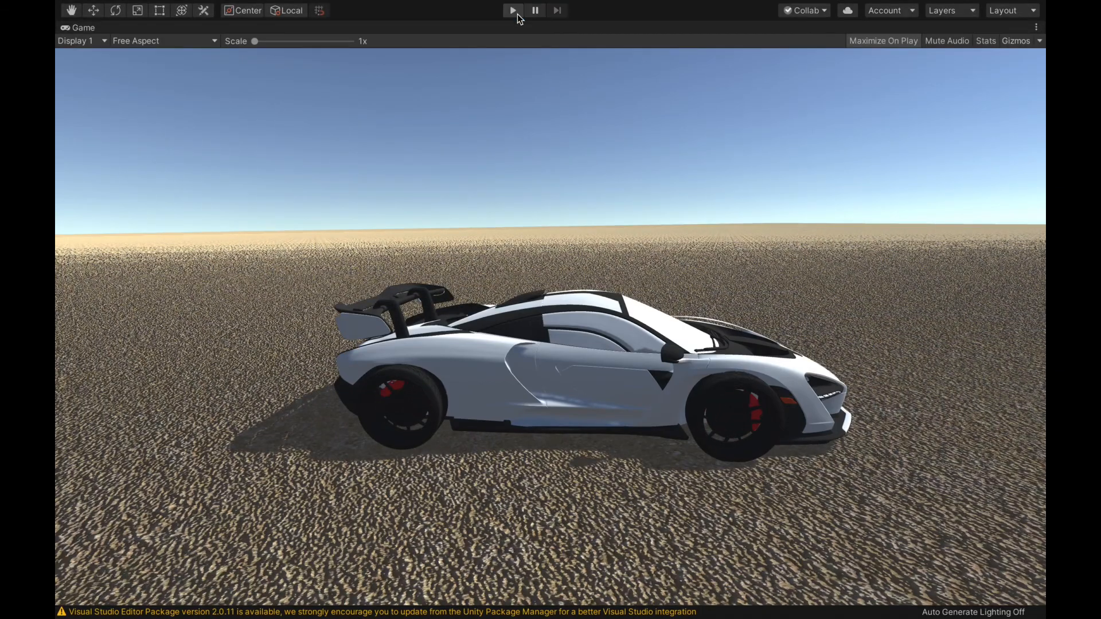